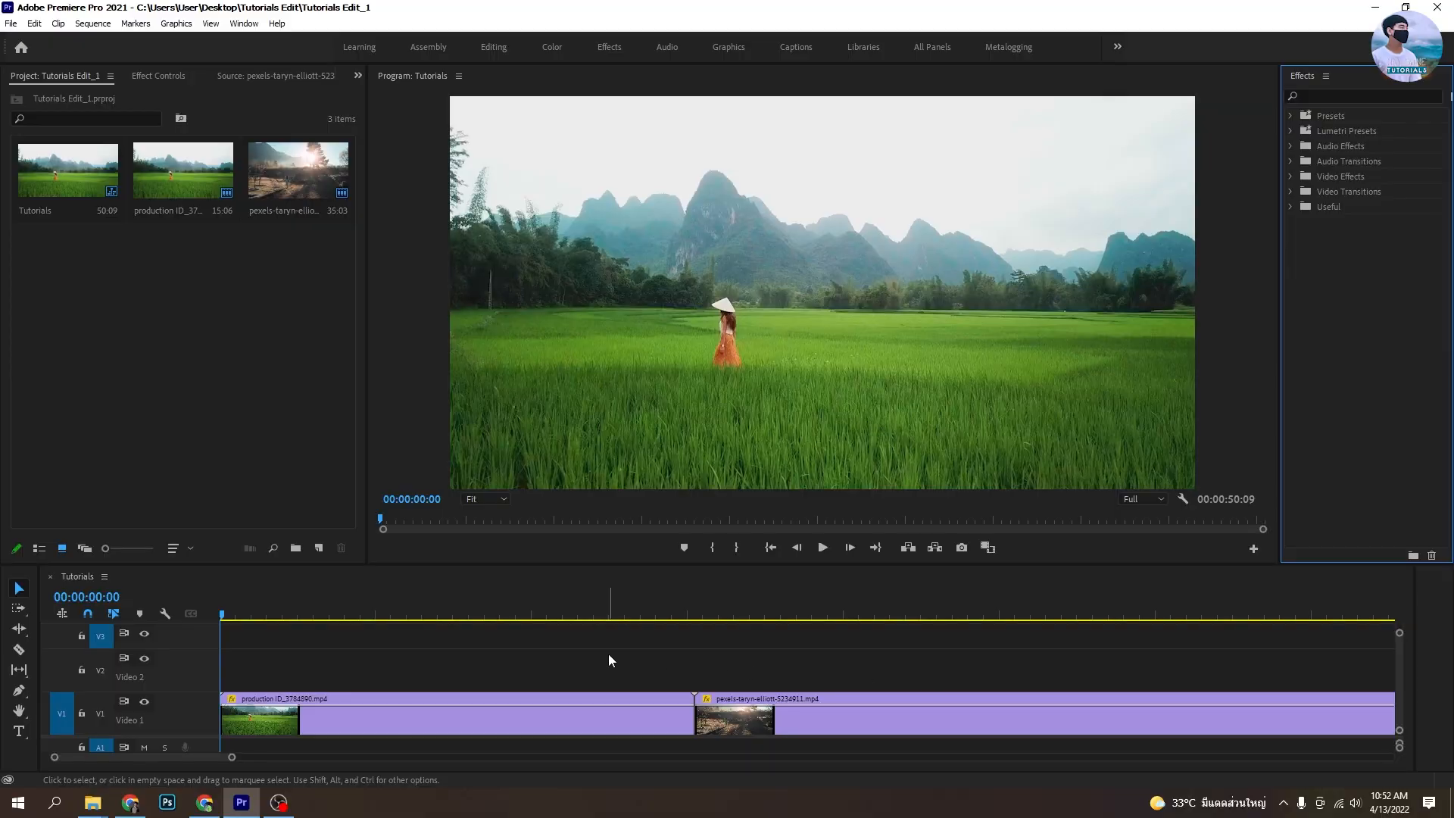
# - Save the project and duplicate the first clip, production ID_3784890.mp4, onto the Video 2 track directly above the original
pyautogui.hotkey('ctrl', 's')
pyautogui.click(301, 717)
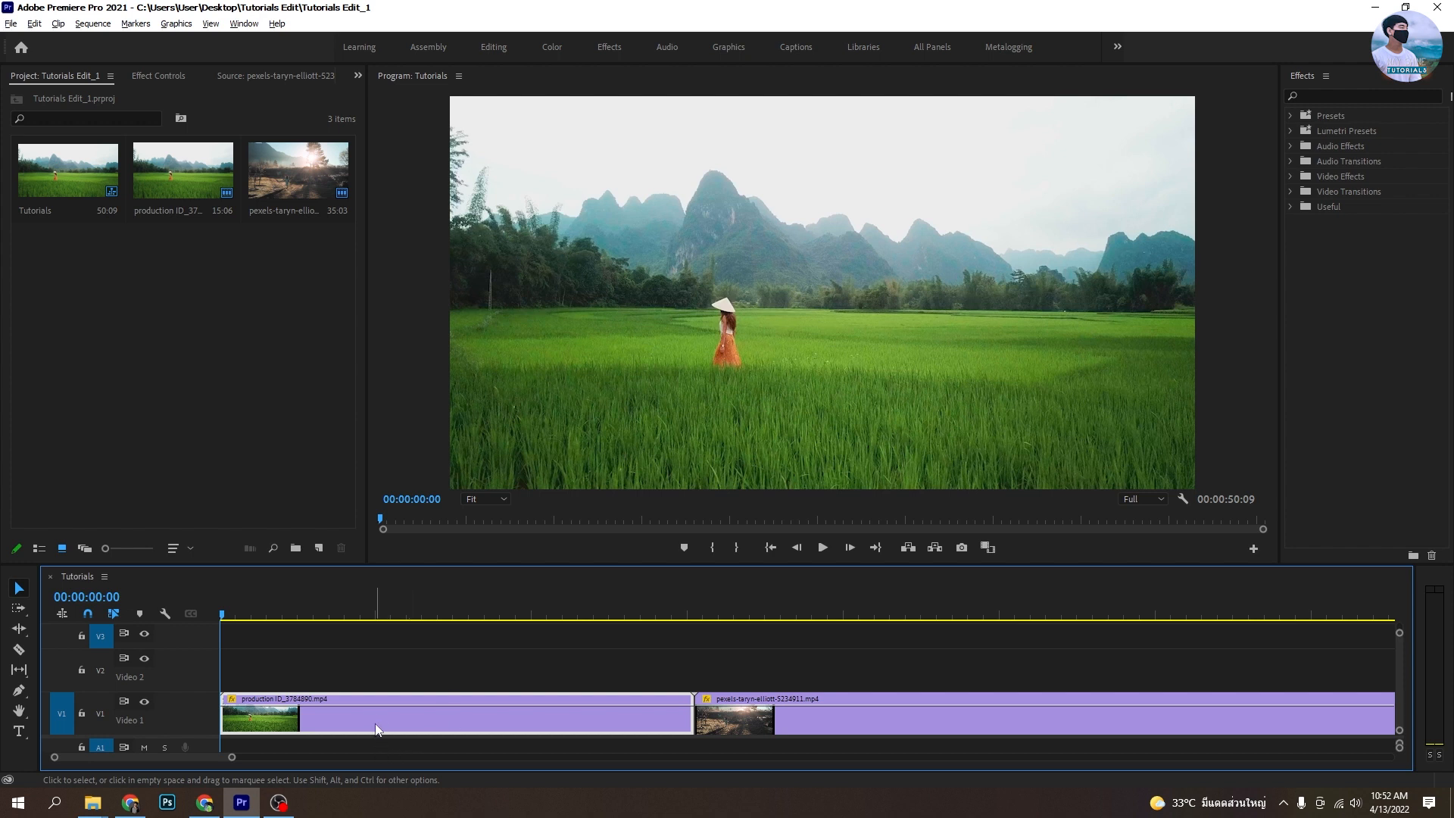
pyautogui.moveTo(406, 720); pyautogui.dragTo(381, 675)
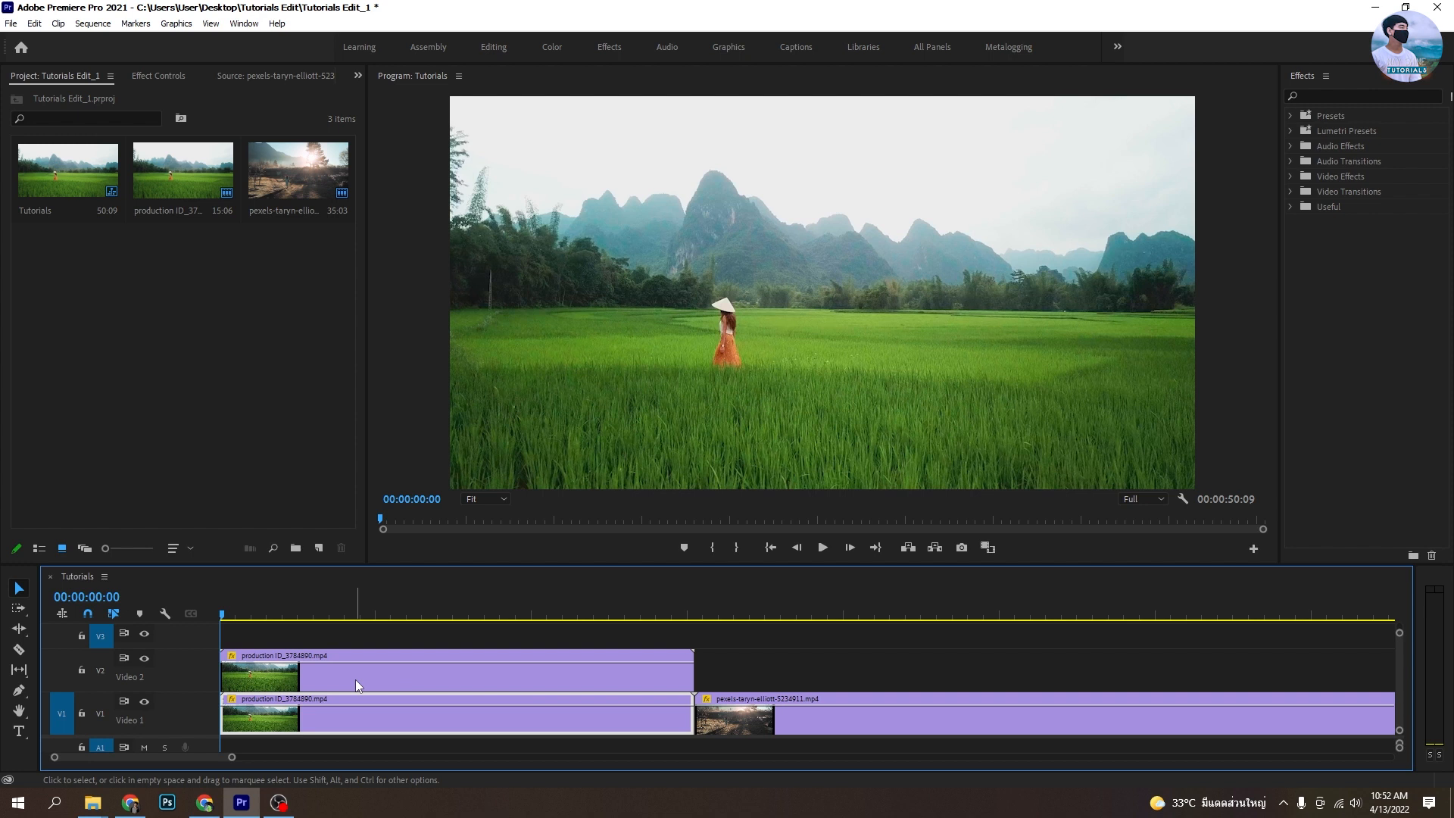
pyautogui.click(385, 679)
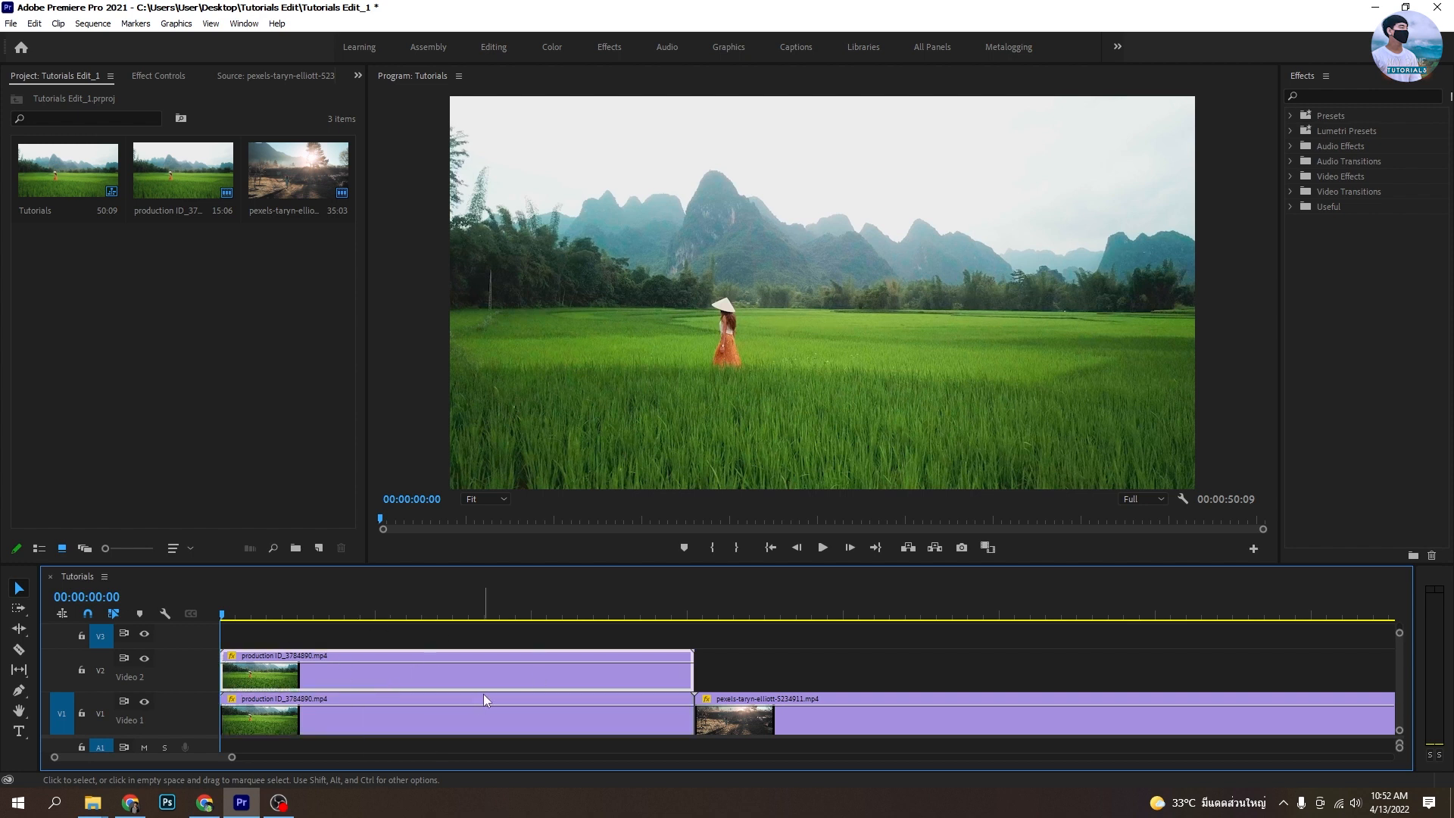
# - Hide the Video 1 track and apply the Luma Key effect to the duplicated clip on Video 2
pyautogui.click(1362, 108)
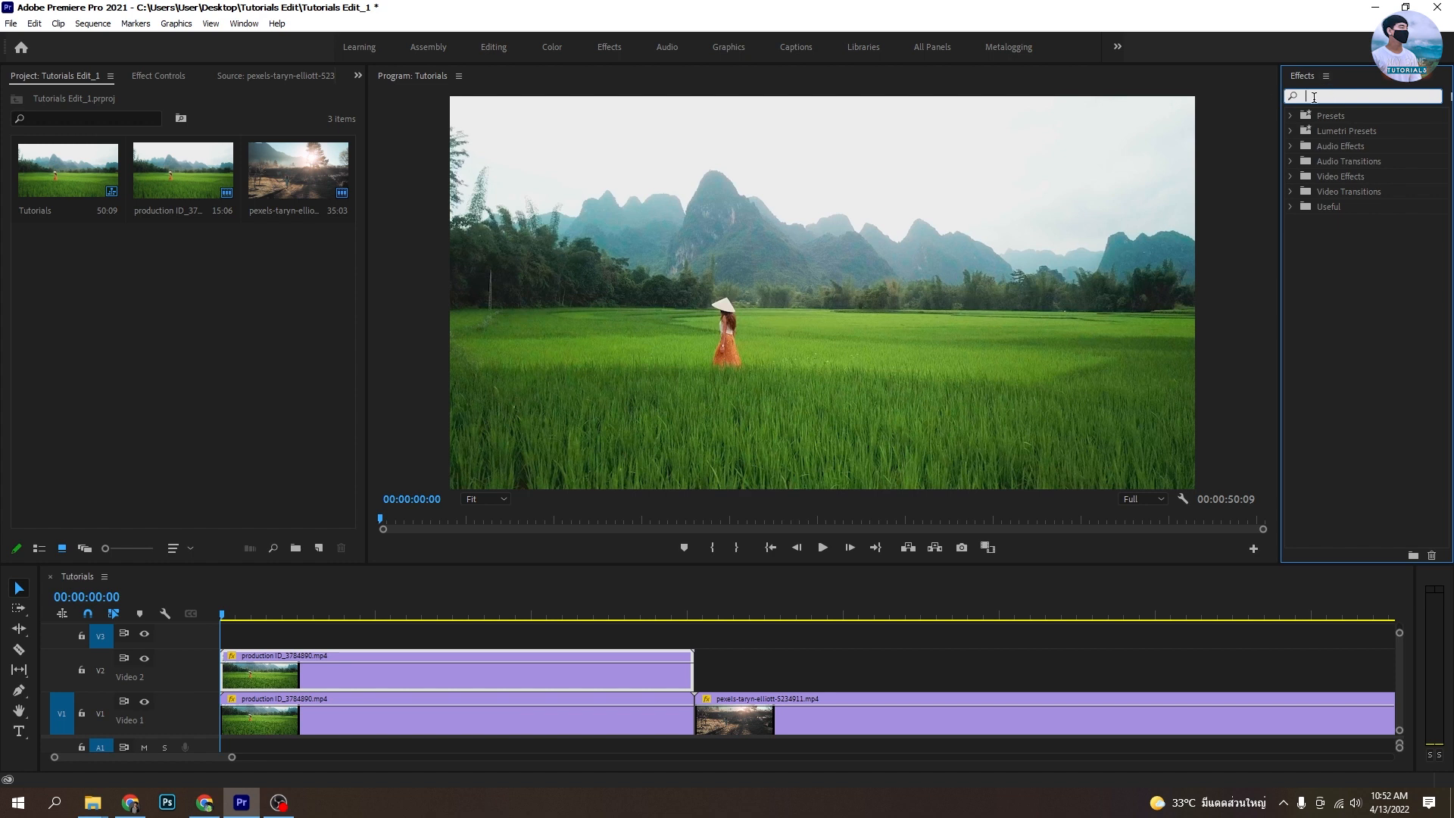
pyautogui.write('lu')
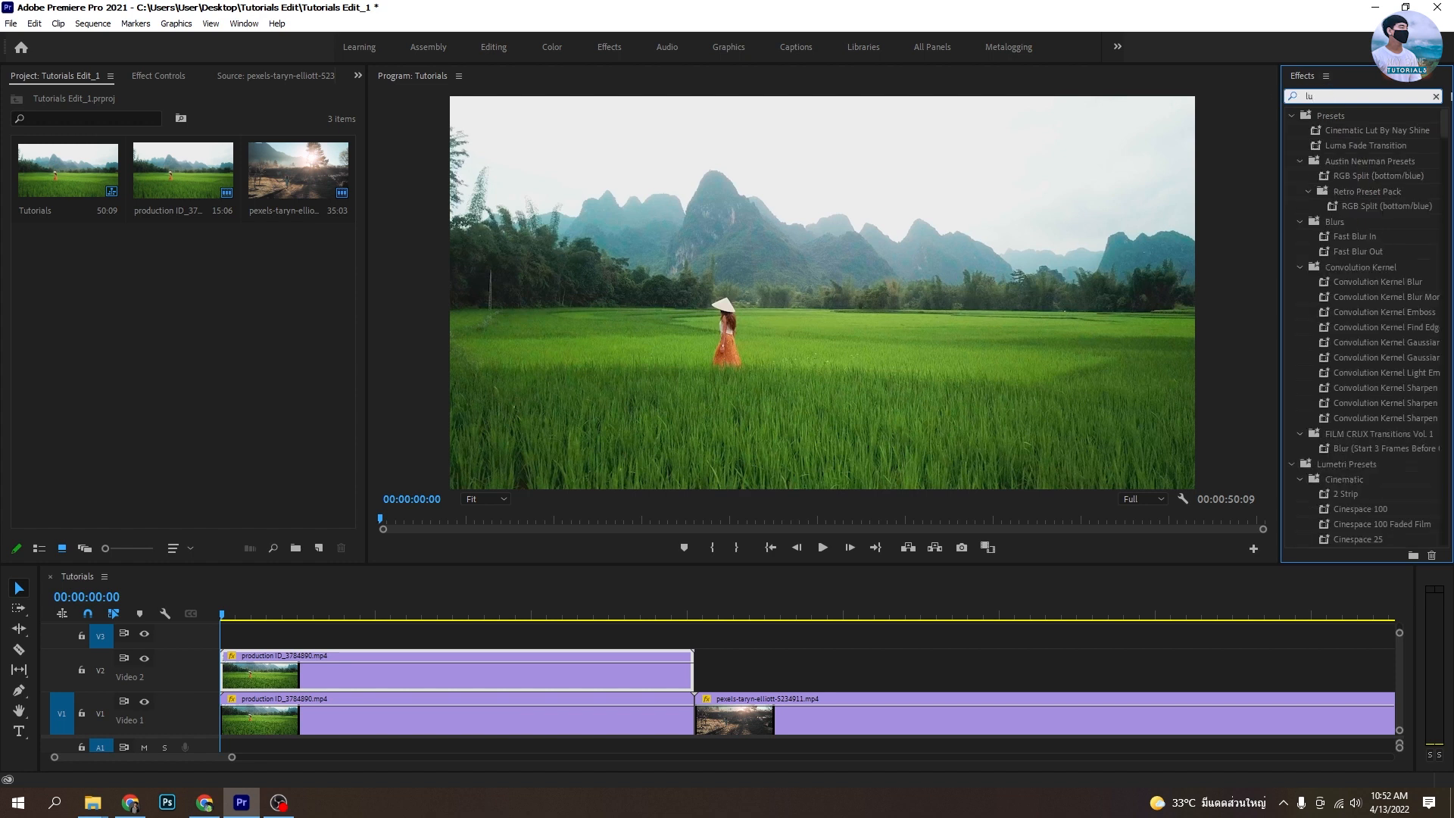
pyautogui.write('ma key')
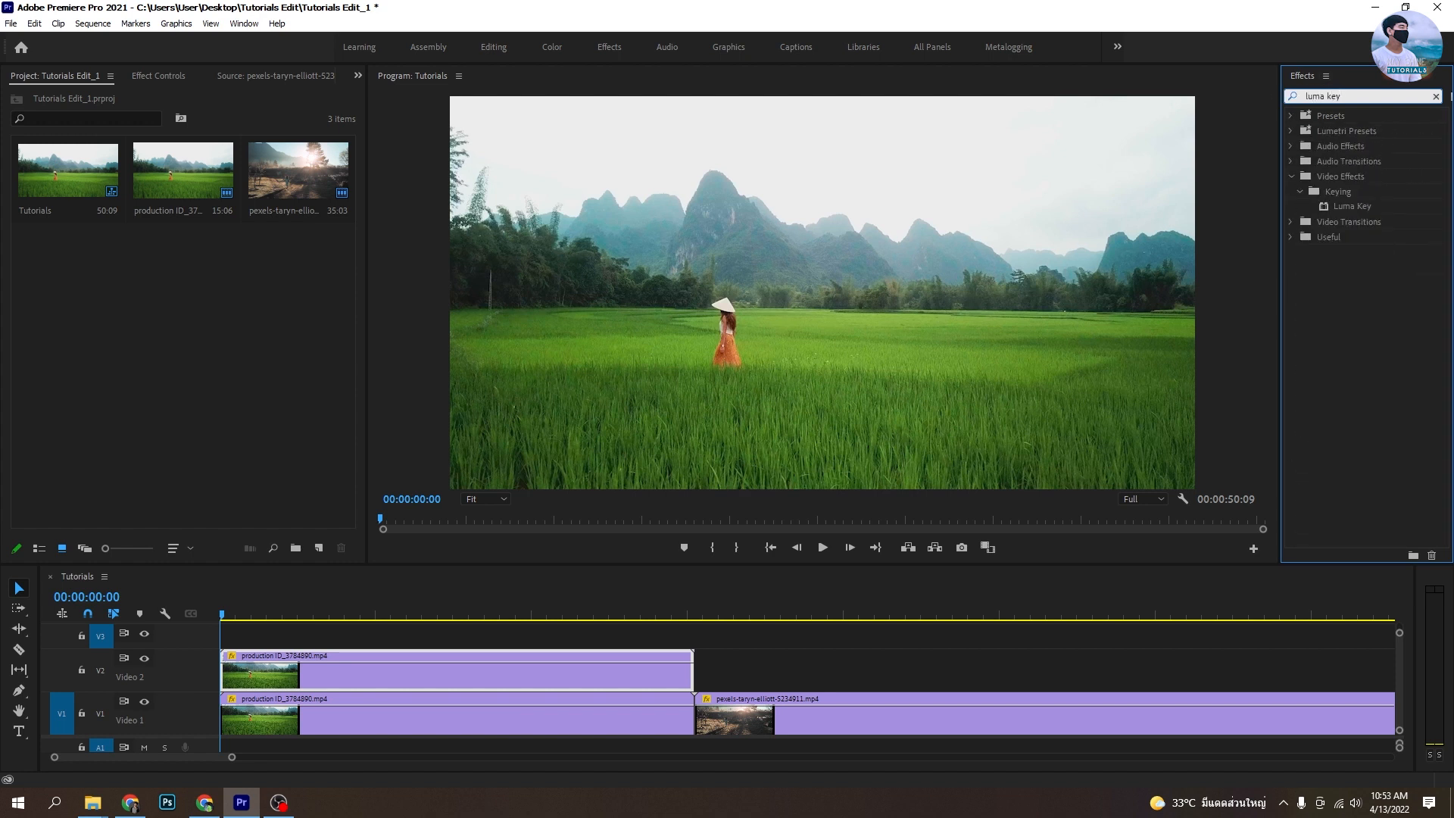
pyautogui.click(1371, 206)
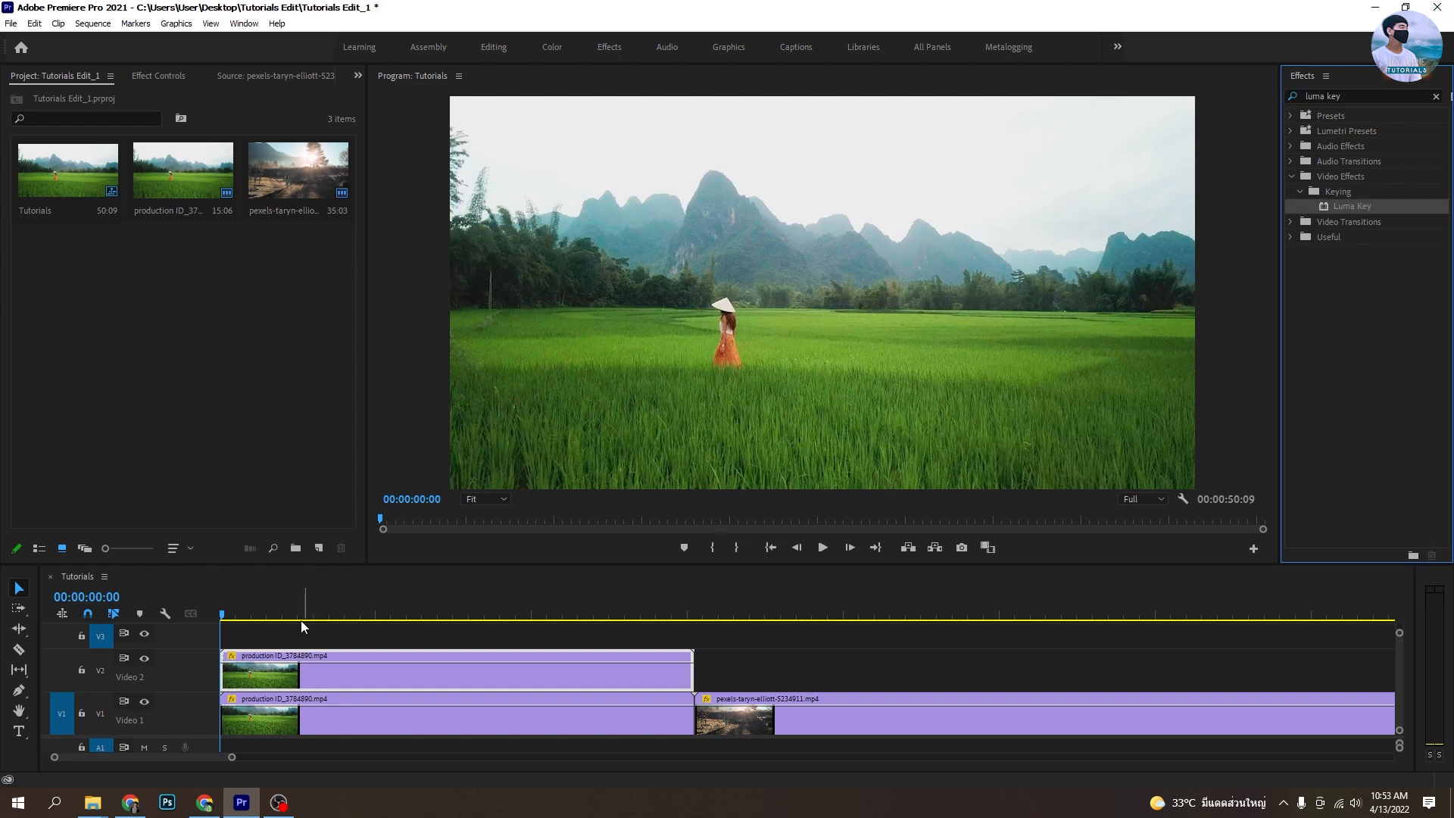
pyautogui.click(295, 724)
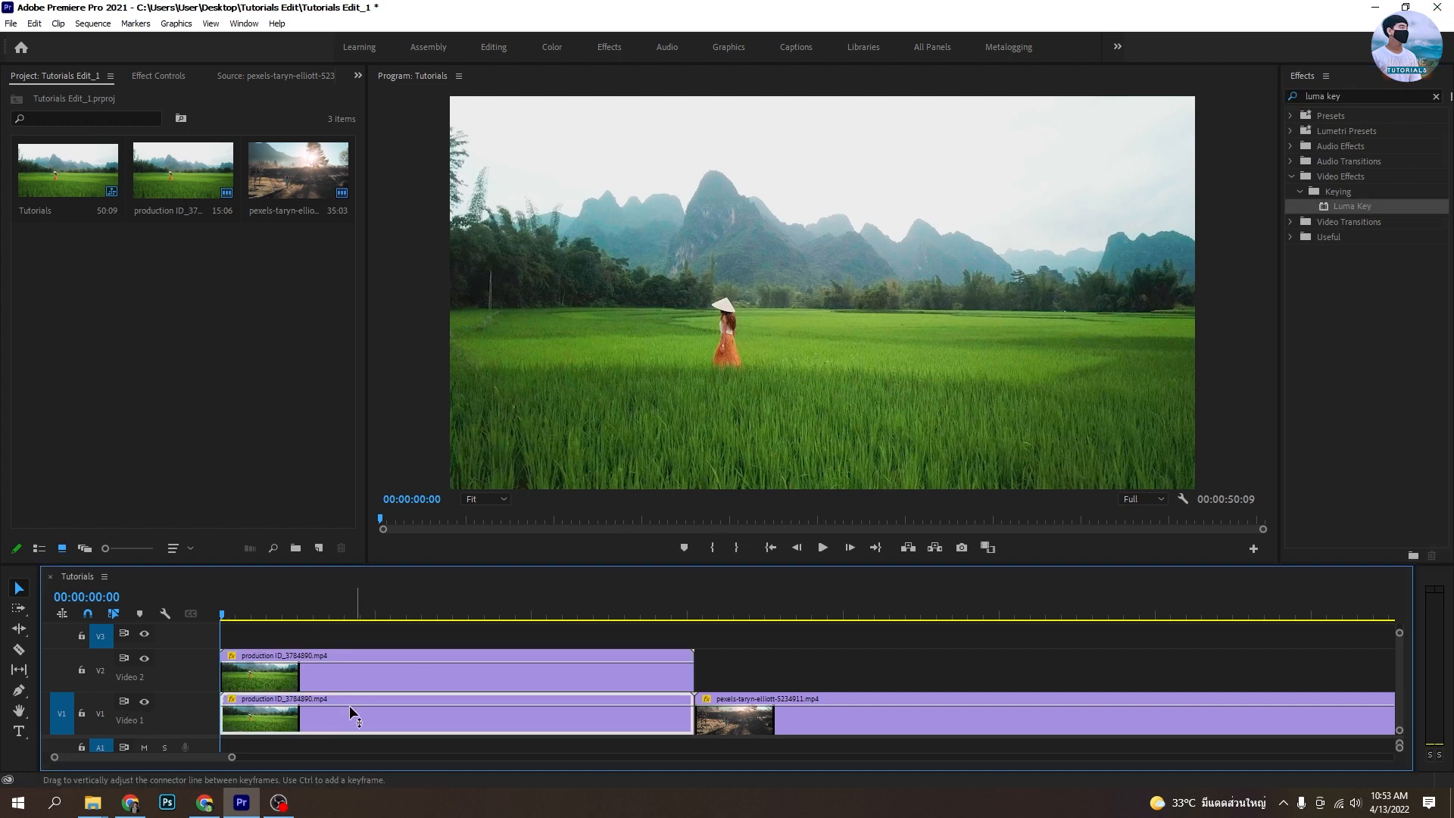
pyautogui.click(144, 701)
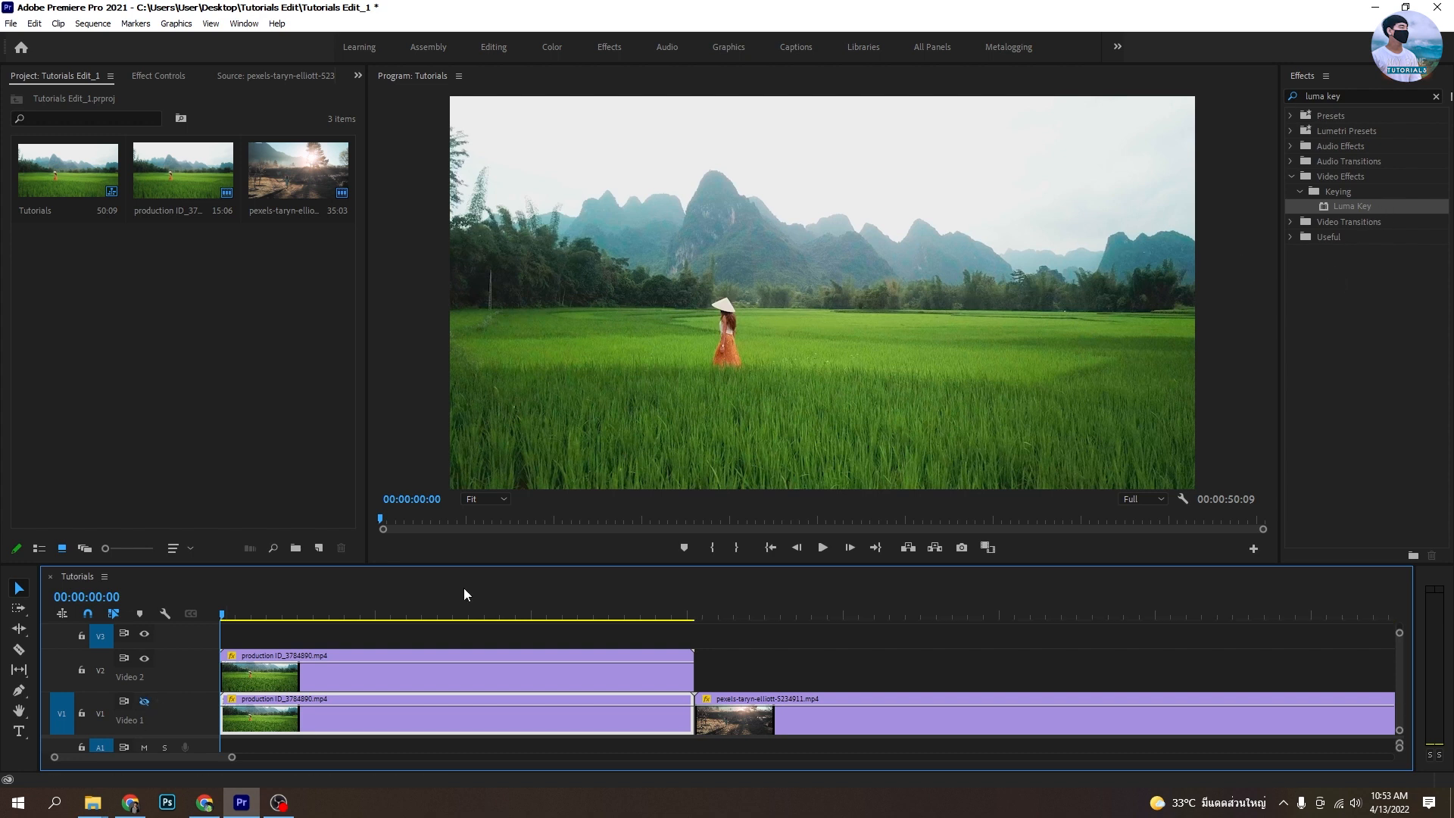
pyautogui.click(353, 666)
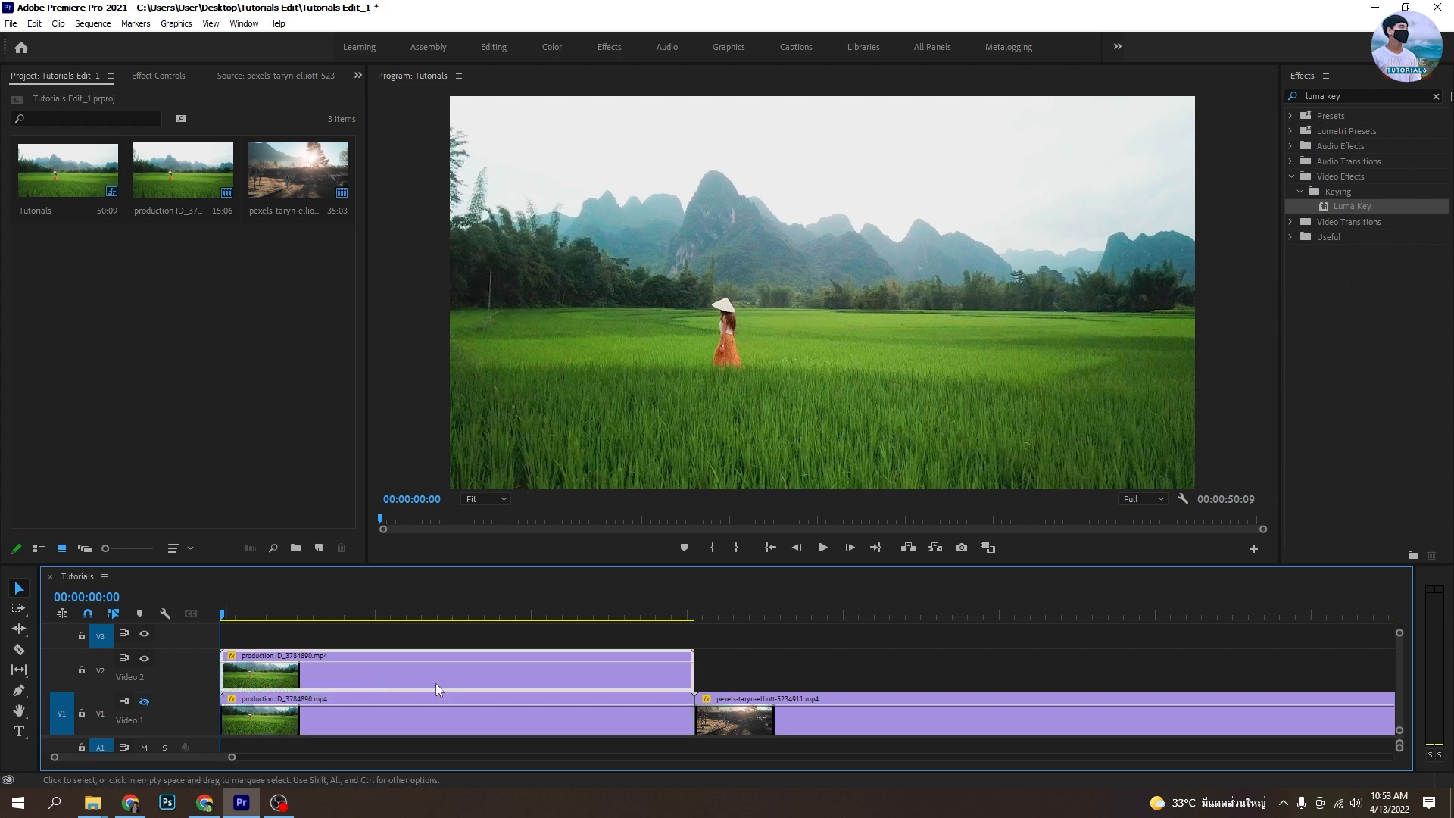
pyautogui.moveTo(1372, 210); pyautogui.dragTo(474, 661)
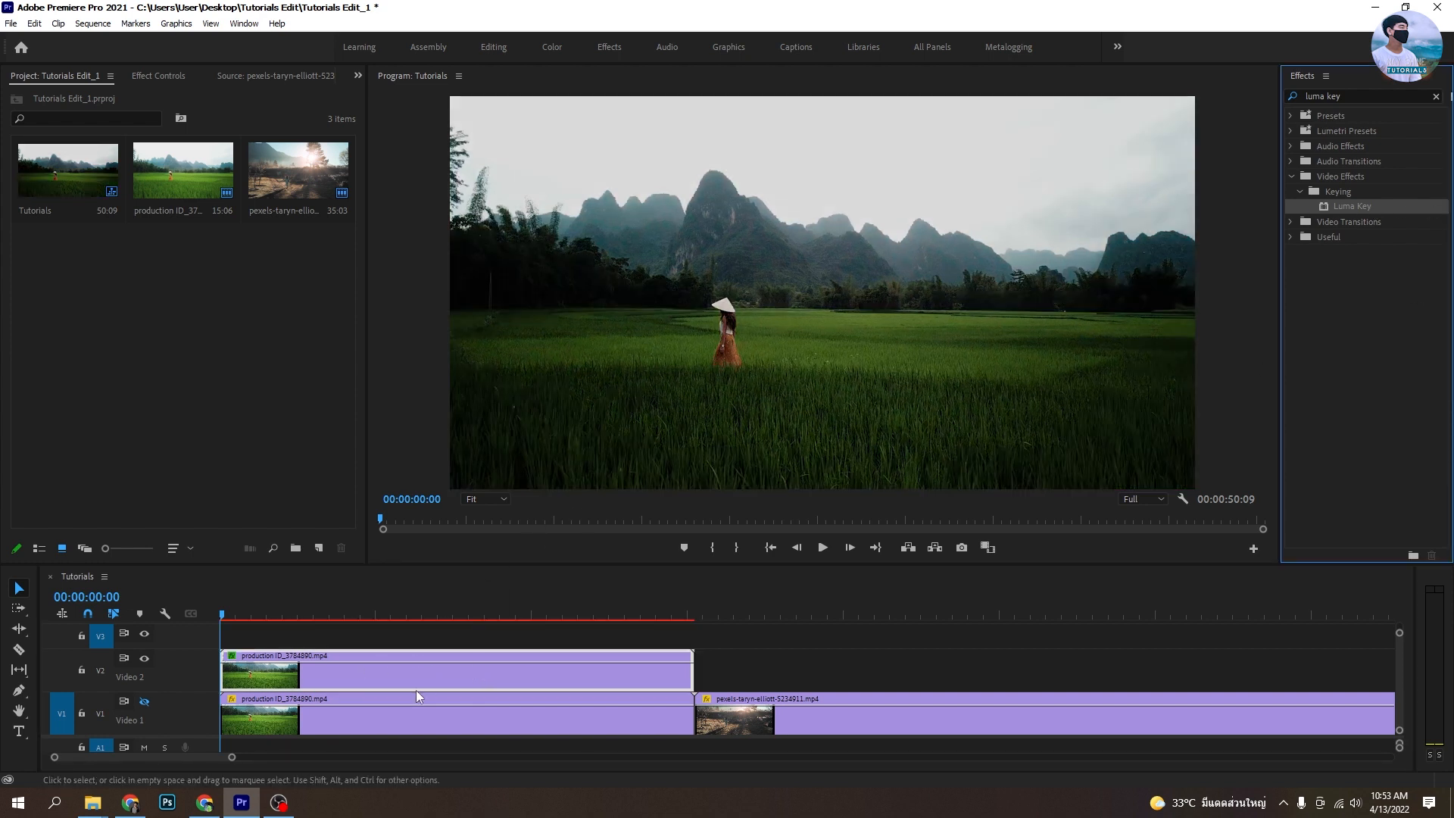
# - Set the duplicated clip's Luma Key cutoff to 82% and leave its threshold at 100%
pyautogui.click(161, 76)
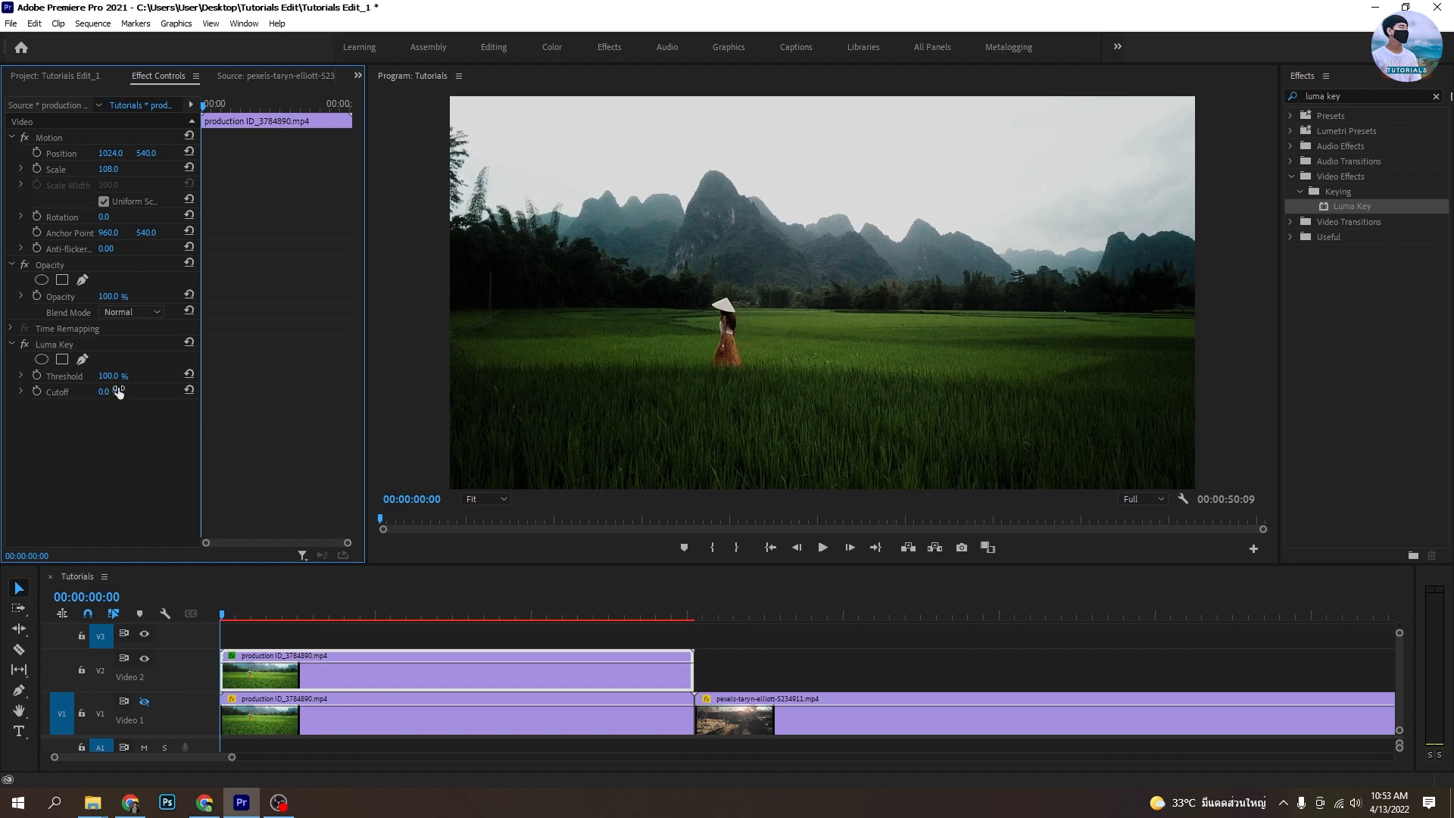
pyautogui.moveTo(104, 377); pyautogui.dragTo(67, 377)
pyautogui.click(191, 375)
pyautogui.moveTo(114, 394); pyautogui.dragTo(147, 392)
pyautogui.click(123, 392)
pyautogui.write('65')
pyautogui.press('Return')
pyautogui.click(110, 392)
pyautogui.write('40')
pyautogui.press('Return')
pyautogui.moveTo(120, 394)
pyautogui.mouseDown()
pyautogui.moveTo(150, 394)
pyautogui.moveTo(125, 394)
pyautogui.mouseUp()
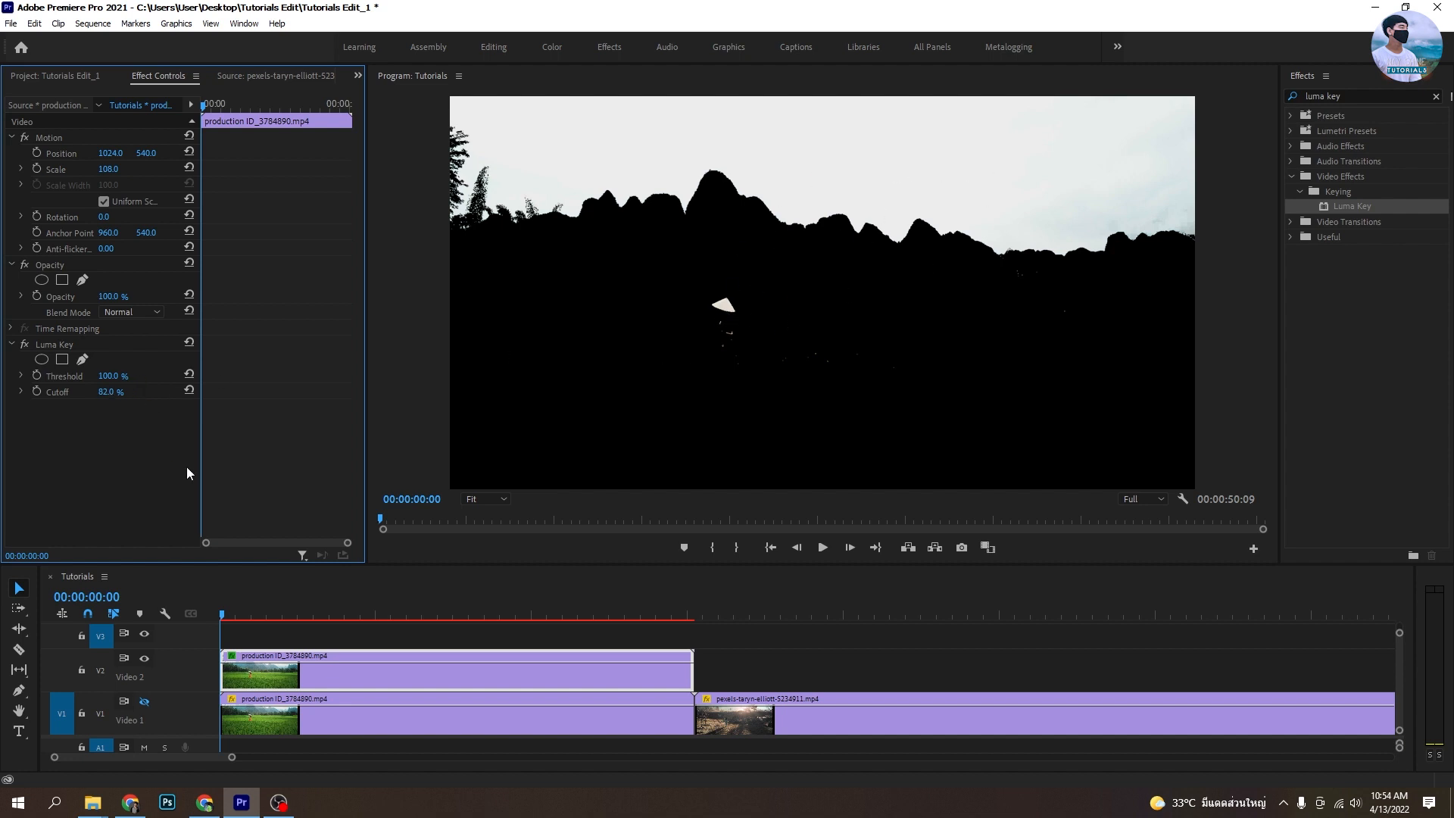
# - Show the Video 1 track again and move the playhead to 00:00:06:04
pyautogui.click(274, 680)
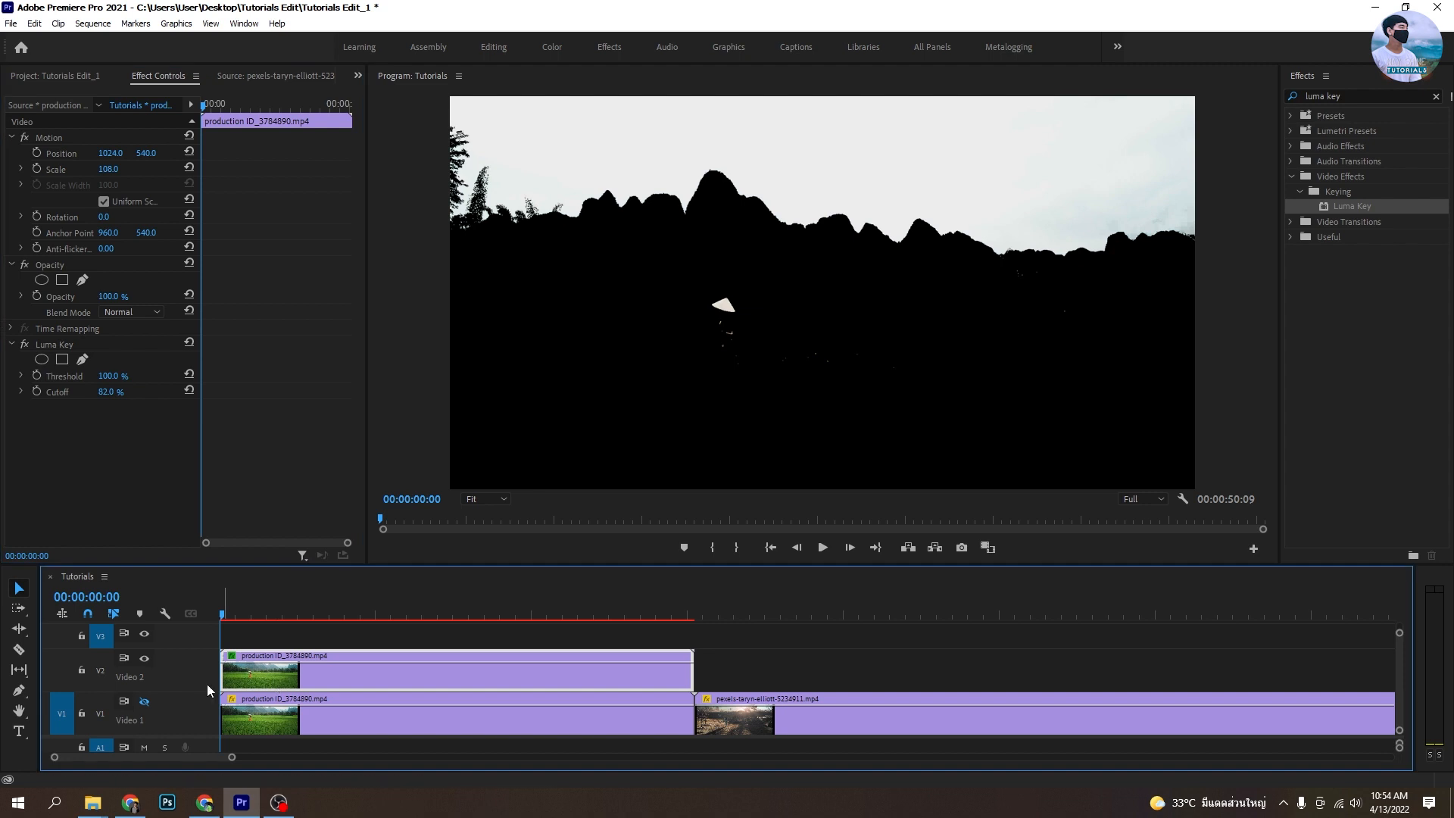
pyautogui.click(144, 702)
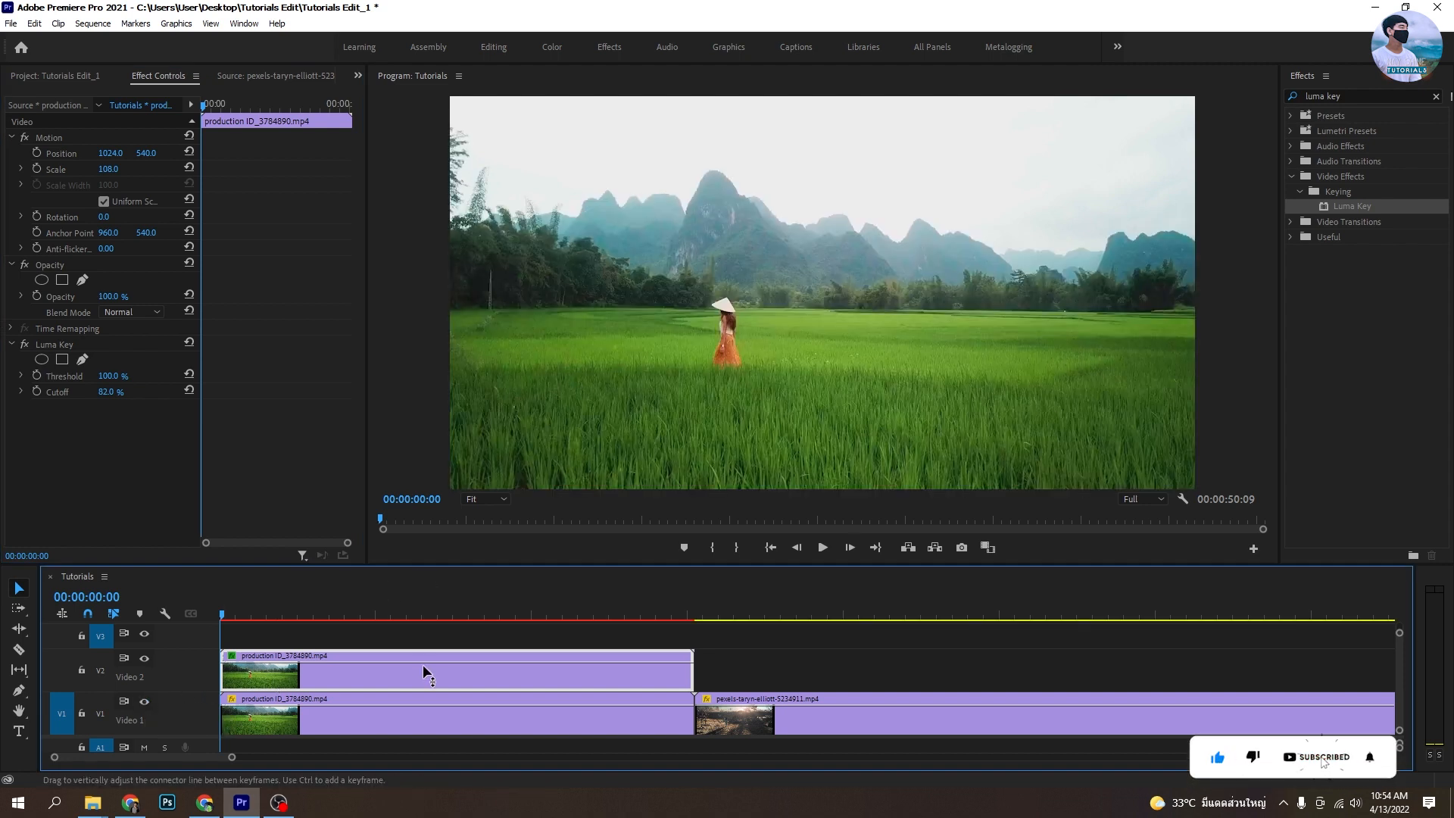
pyautogui.click(413, 613)
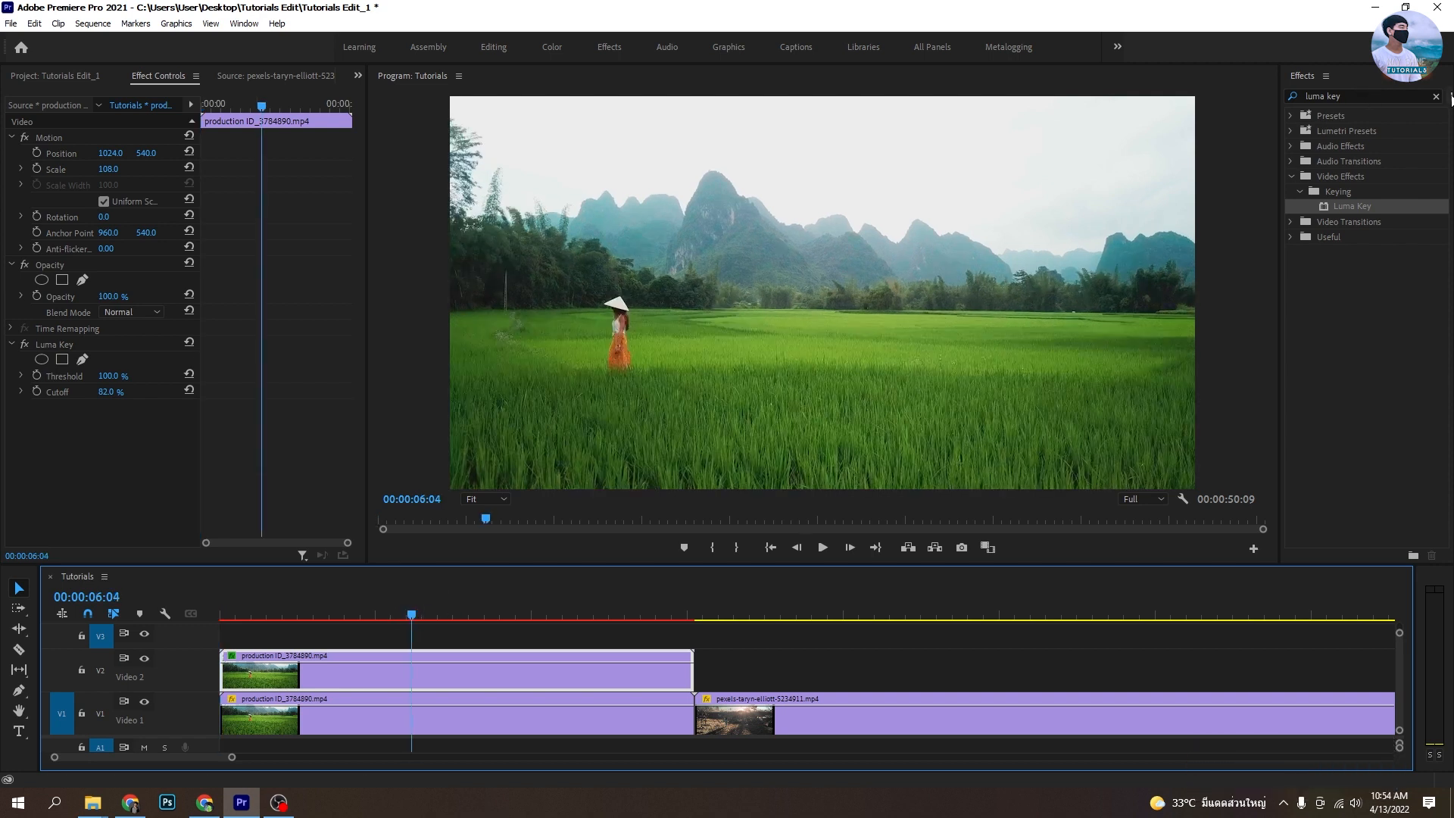
# - Apply the Gaussian Blur effect to the duplicated clip on Video 2
pyautogui.click(1436, 96)
pyautogui.write('gaussian blur')
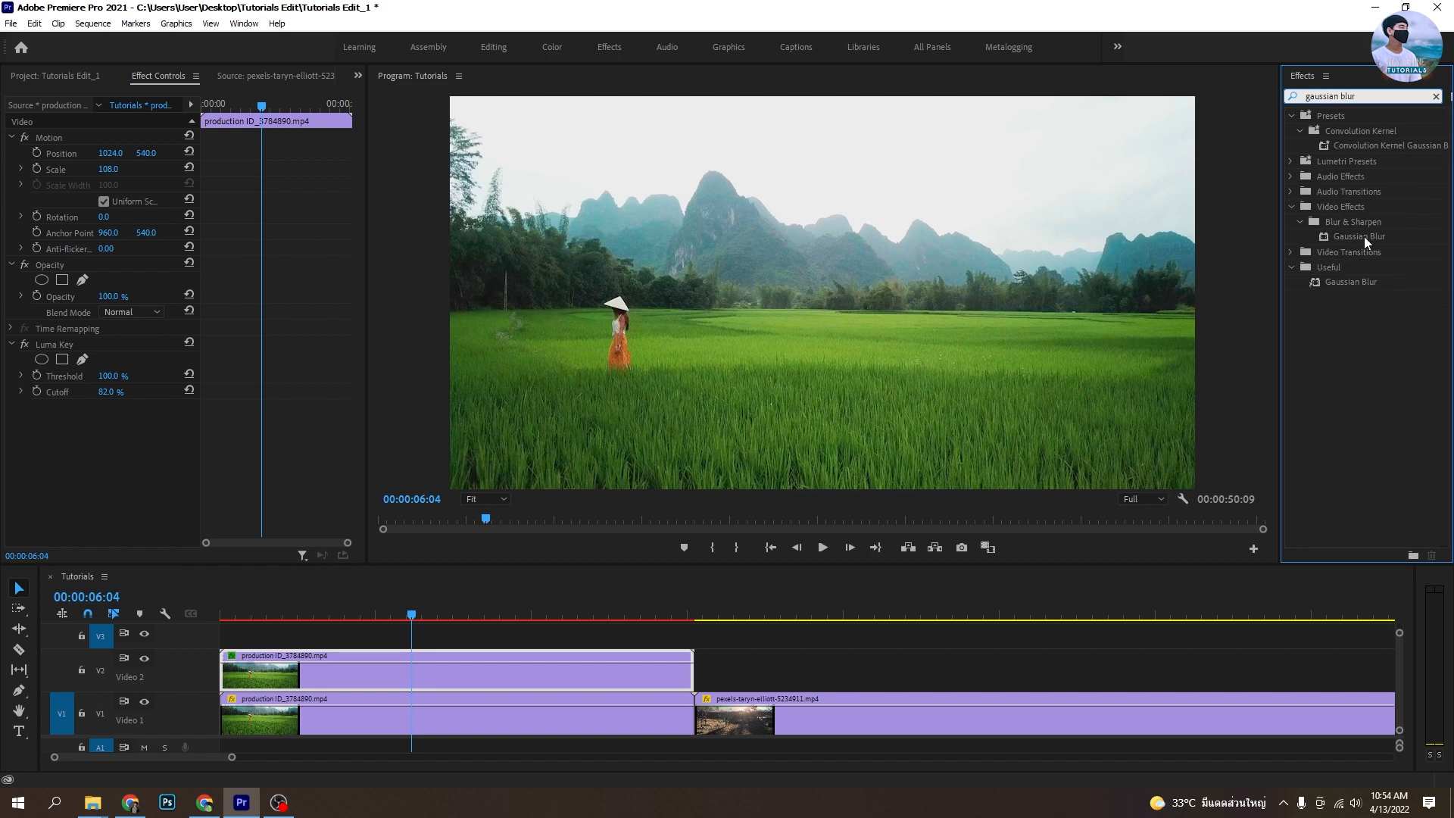
pyautogui.doubleClick(1360, 236)
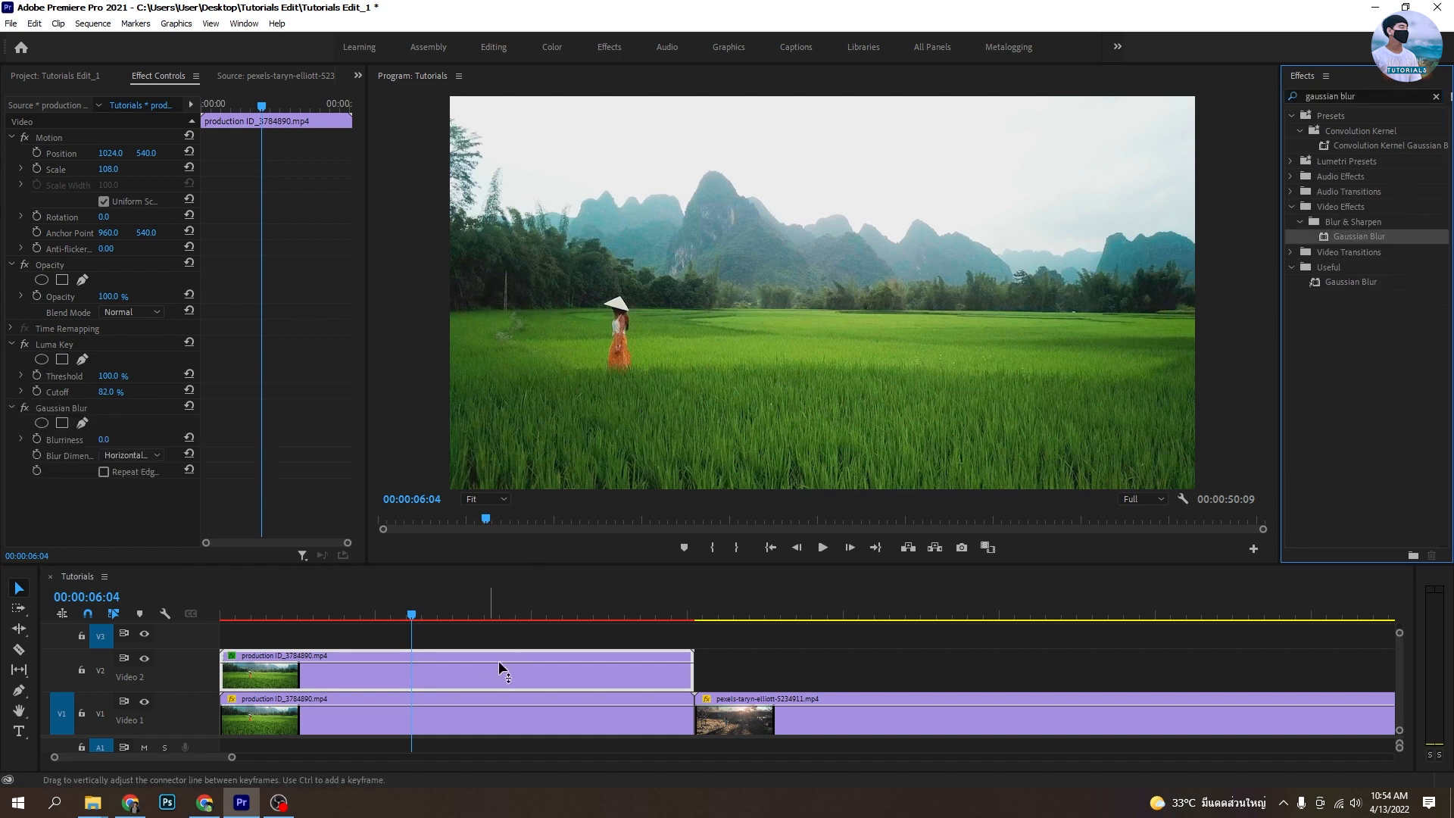
pyautogui.moveTo(1382, 238); pyautogui.dragTo(498, 679)
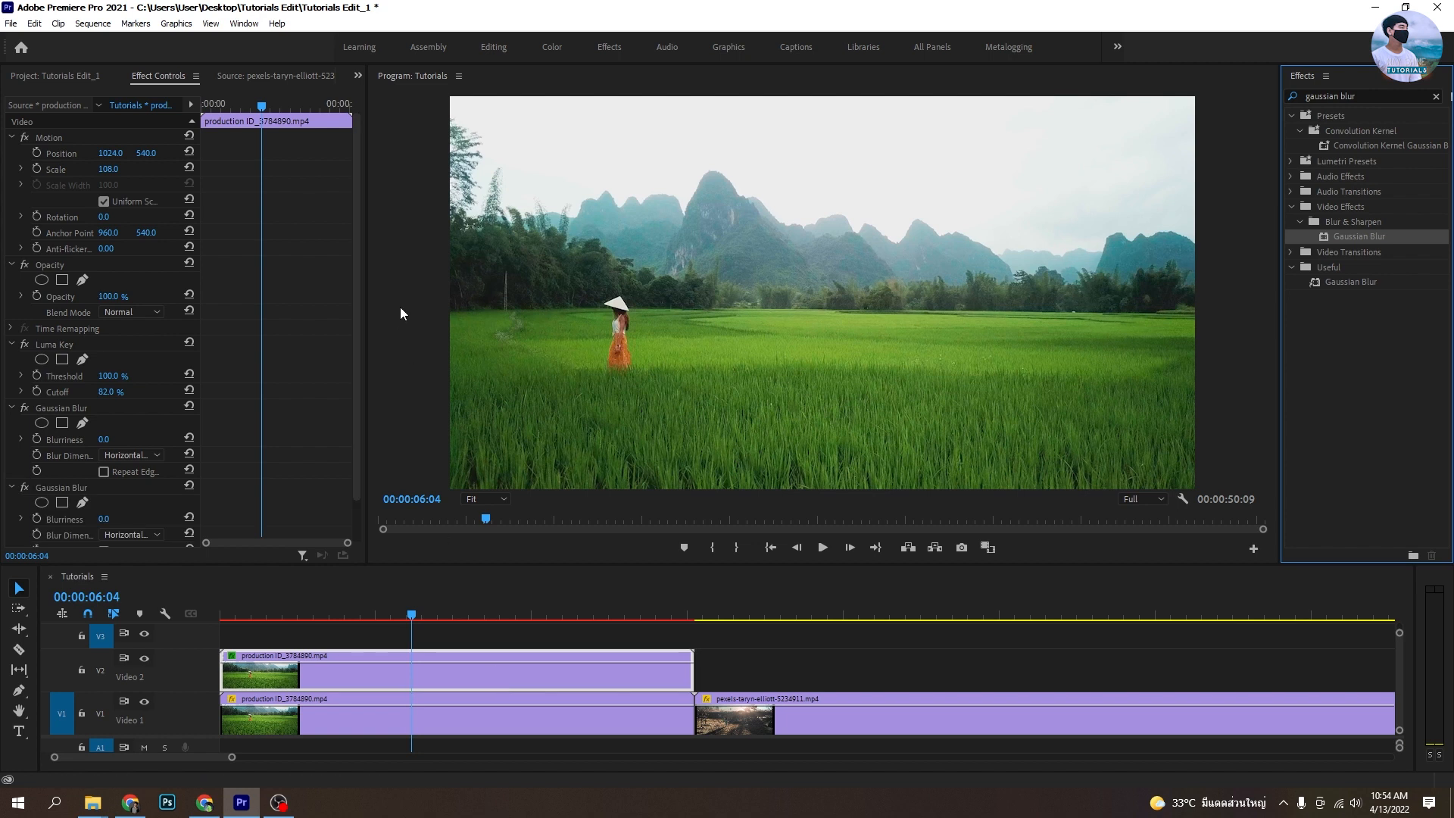
# - Enable Repeat Edge Pixels on the last Gaussian Blur and set its blurriness to 54
pyautogui.scroll(-2, 360, 303)
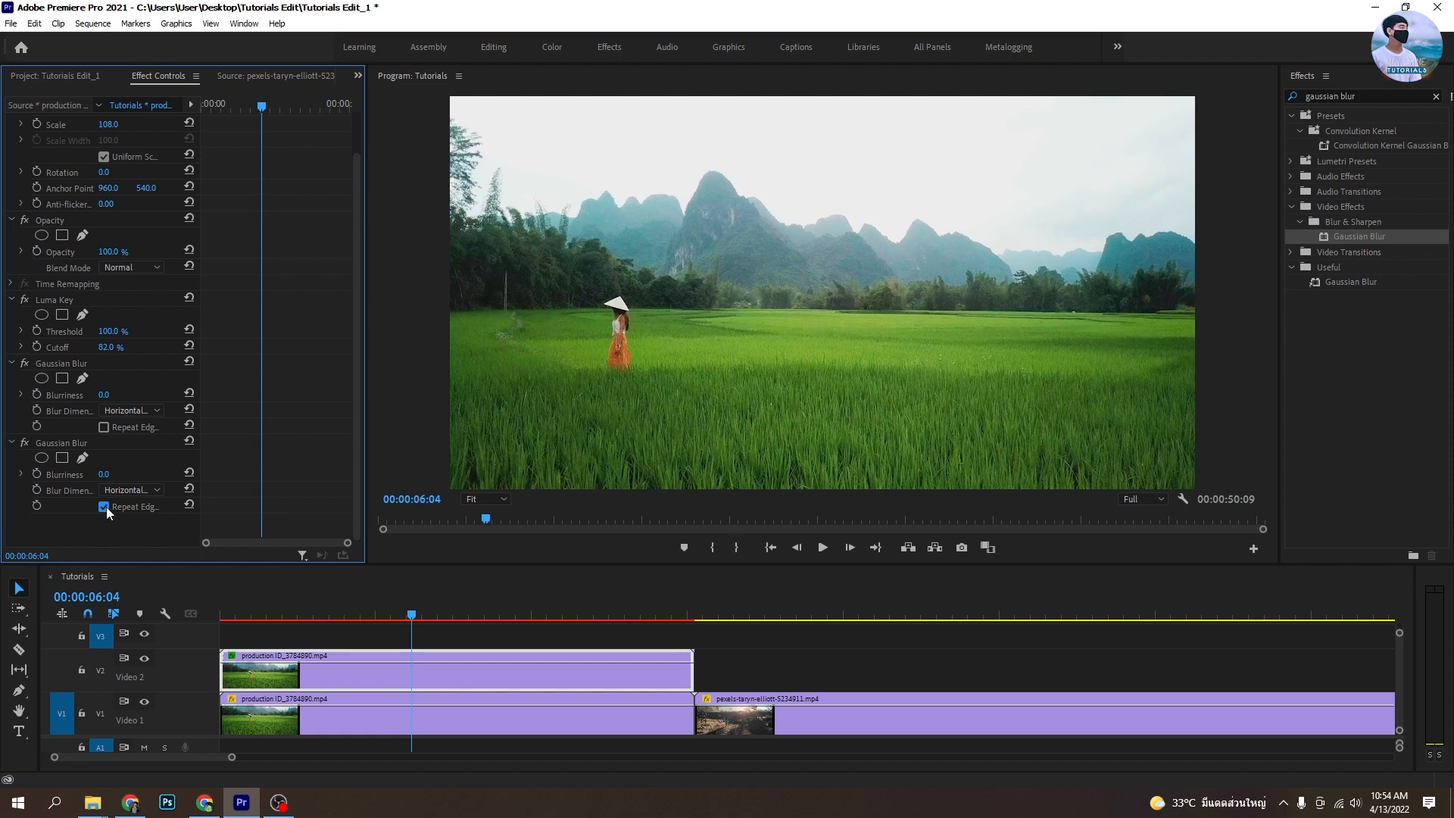
pyautogui.click(106, 475)
pyautogui.write('20')
pyautogui.press('Return')
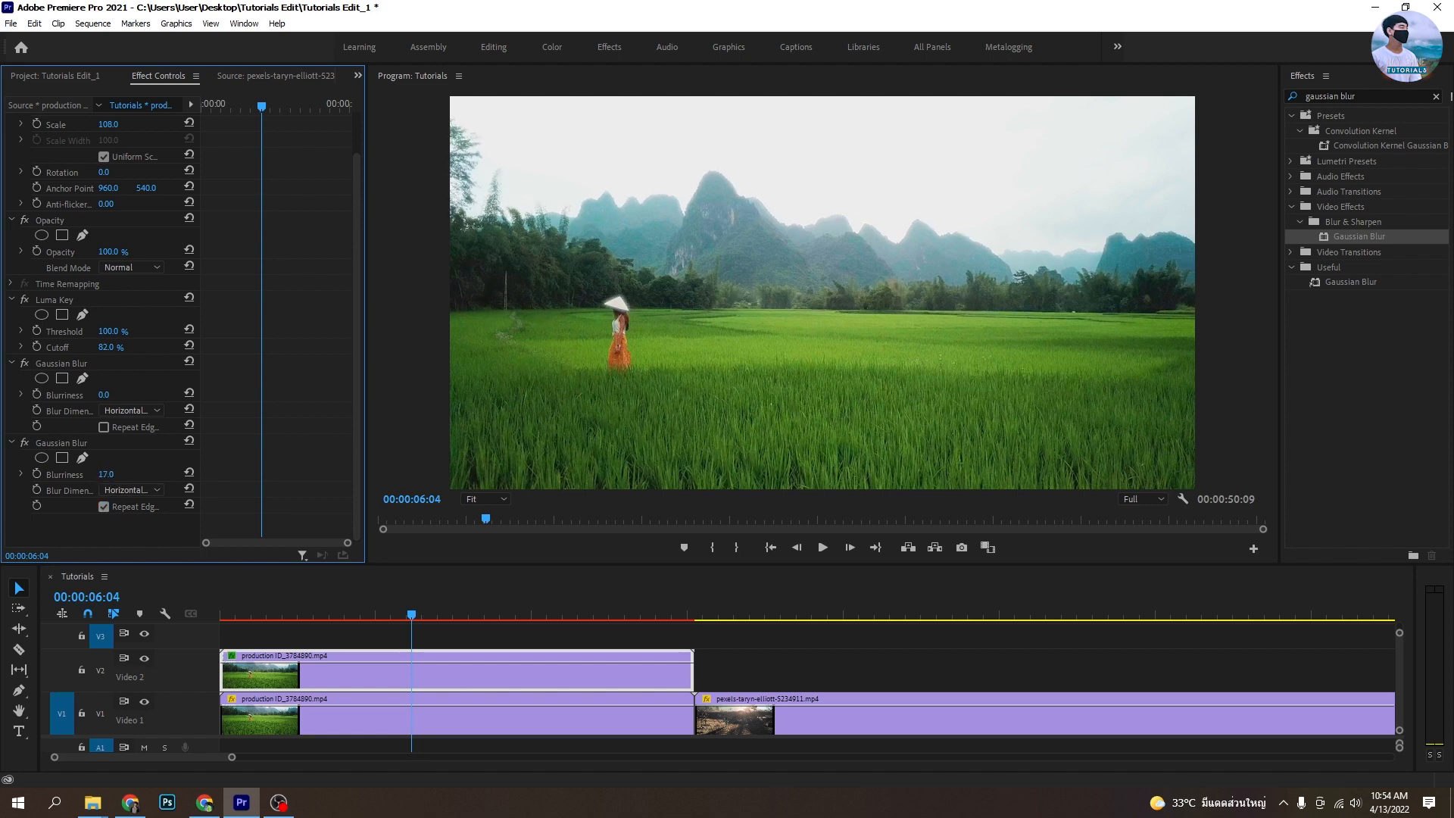
pyautogui.moveTo(120, 480)
pyautogui.mouseDown()
pyautogui.moveTo(106, 479)
pyautogui.moveTo(131, 478)
pyautogui.mouseUp()
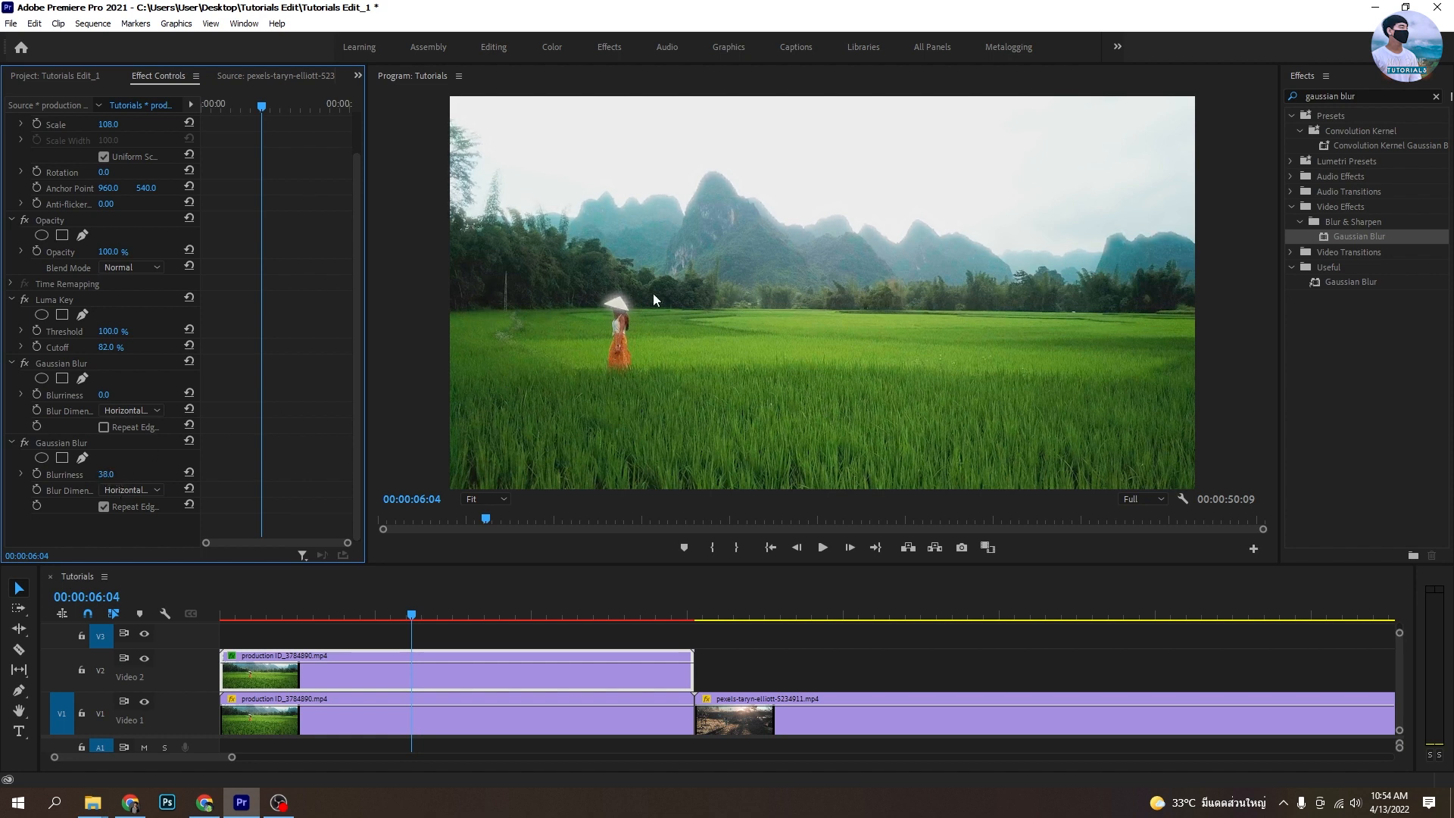
pyautogui.moveTo(107, 474); pyautogui.dragTo(151, 474)
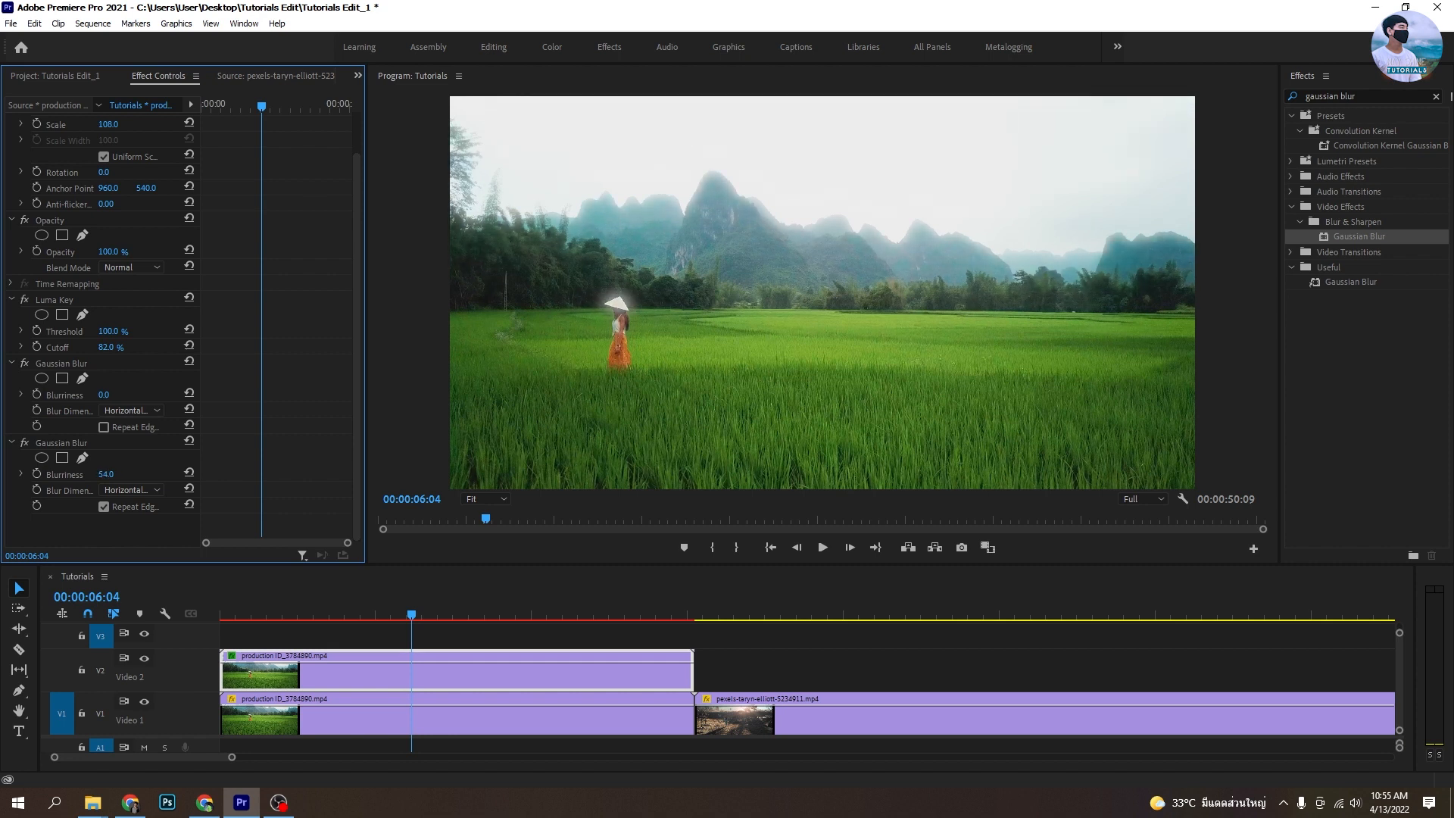
# - Play back a short stretch of the first clip from about 00:00:03:00 to preview the glow
pyautogui.click(306, 614)
pyautogui.press('space')
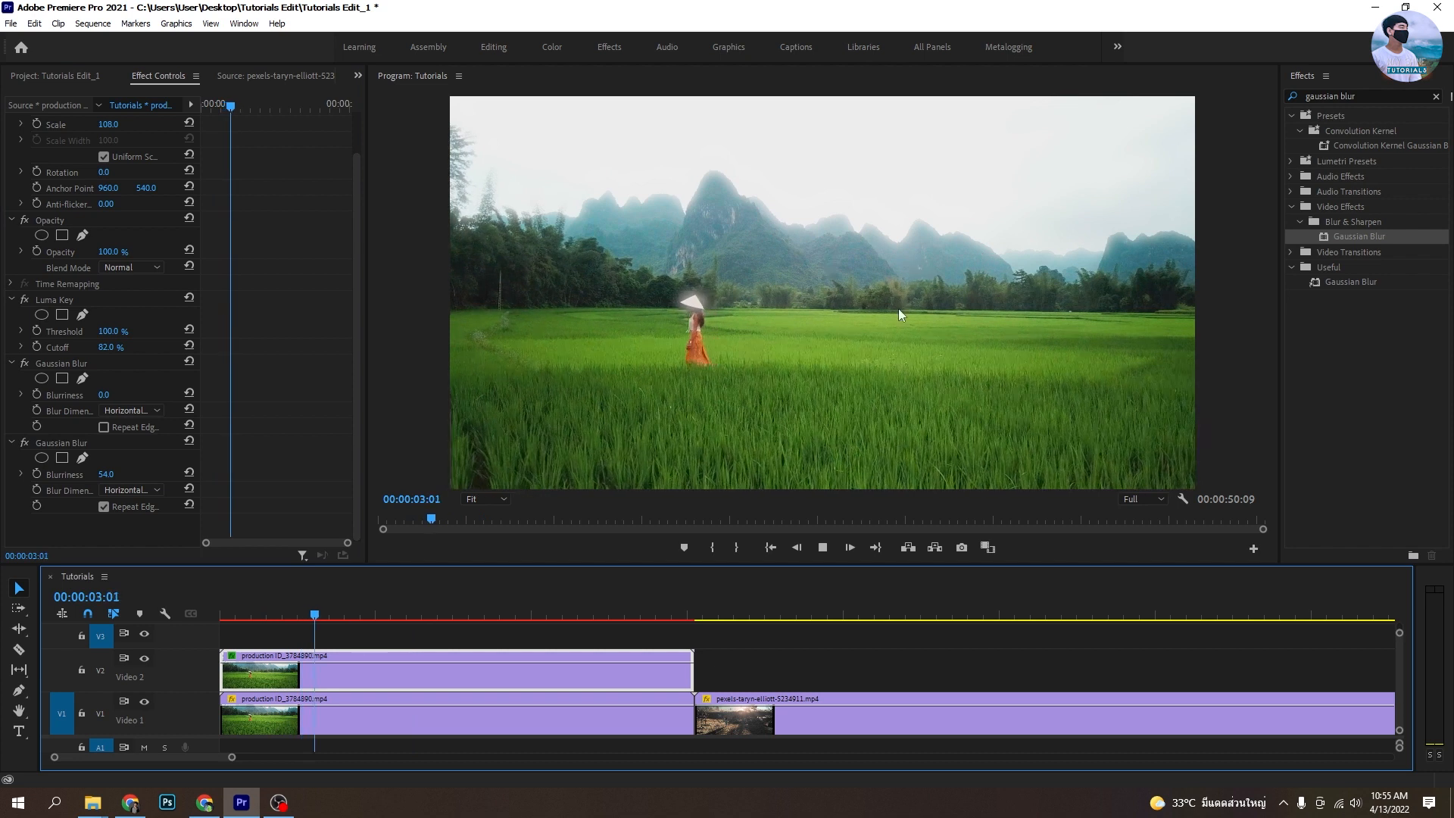
pyautogui.press('space')
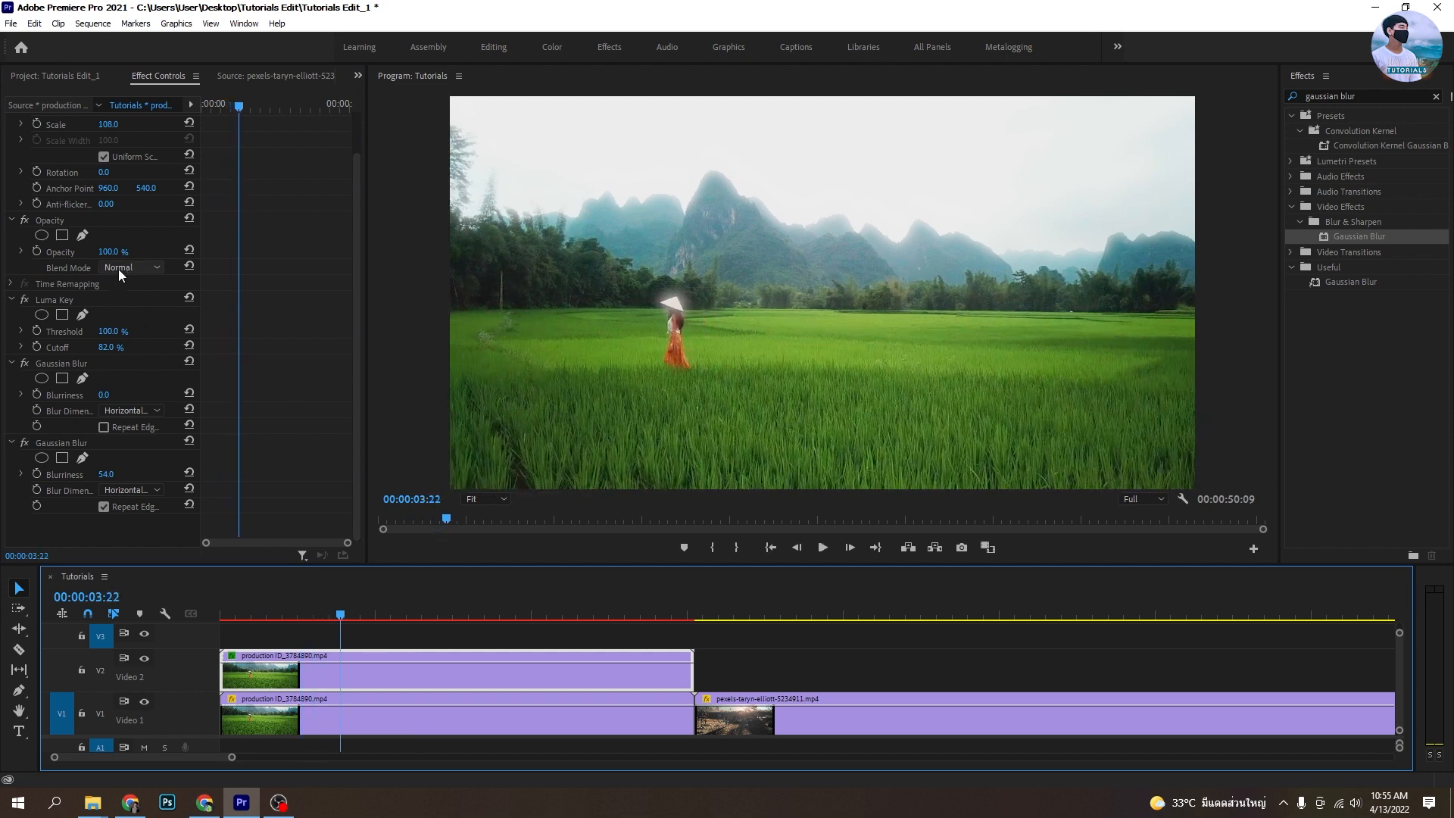
# - Set the duplicated clip's blend mode to Lighten after comparing it with Normal
pyautogui.click(148, 265)
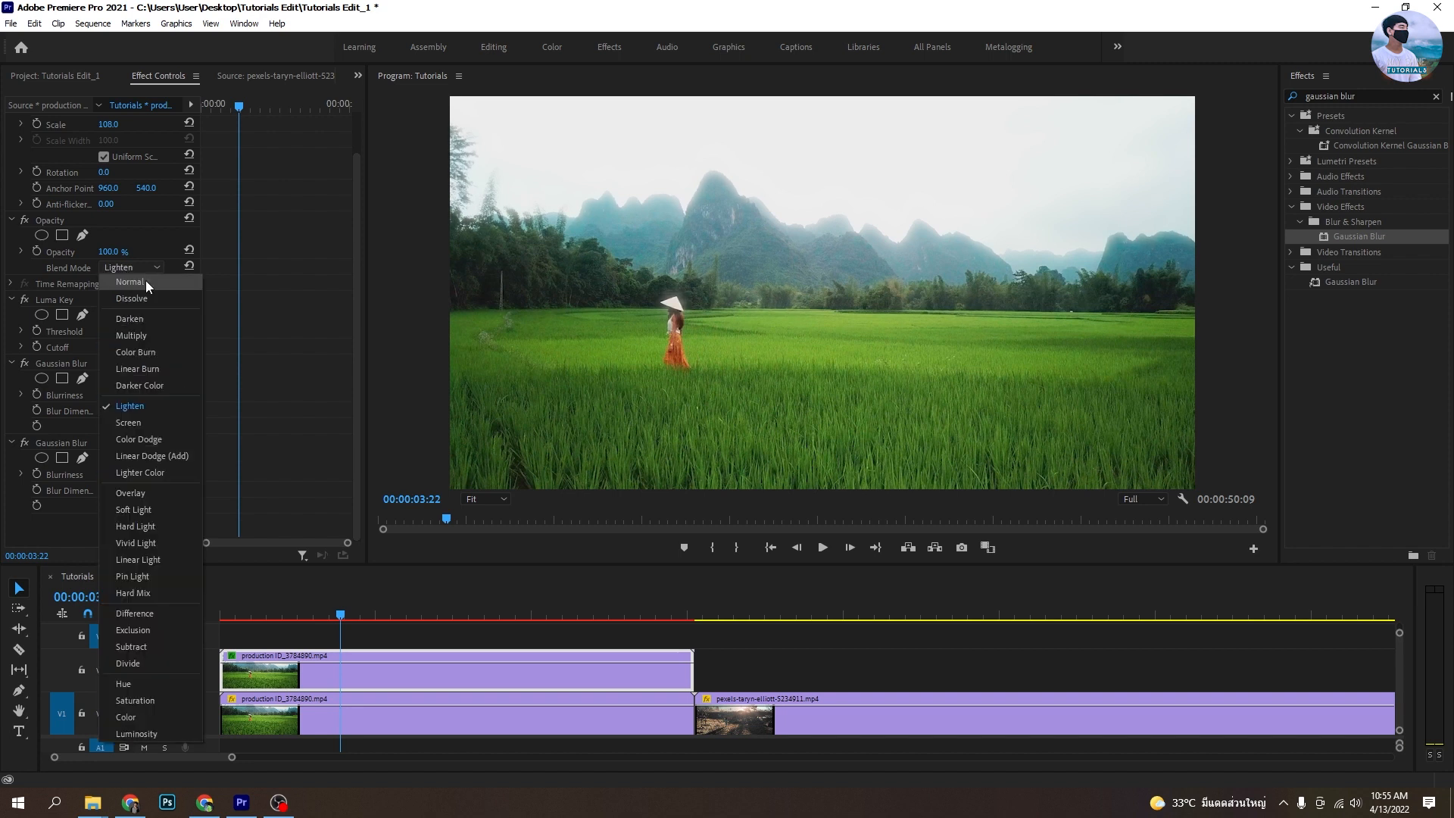
pyautogui.click(145, 281)
pyautogui.click(139, 270)
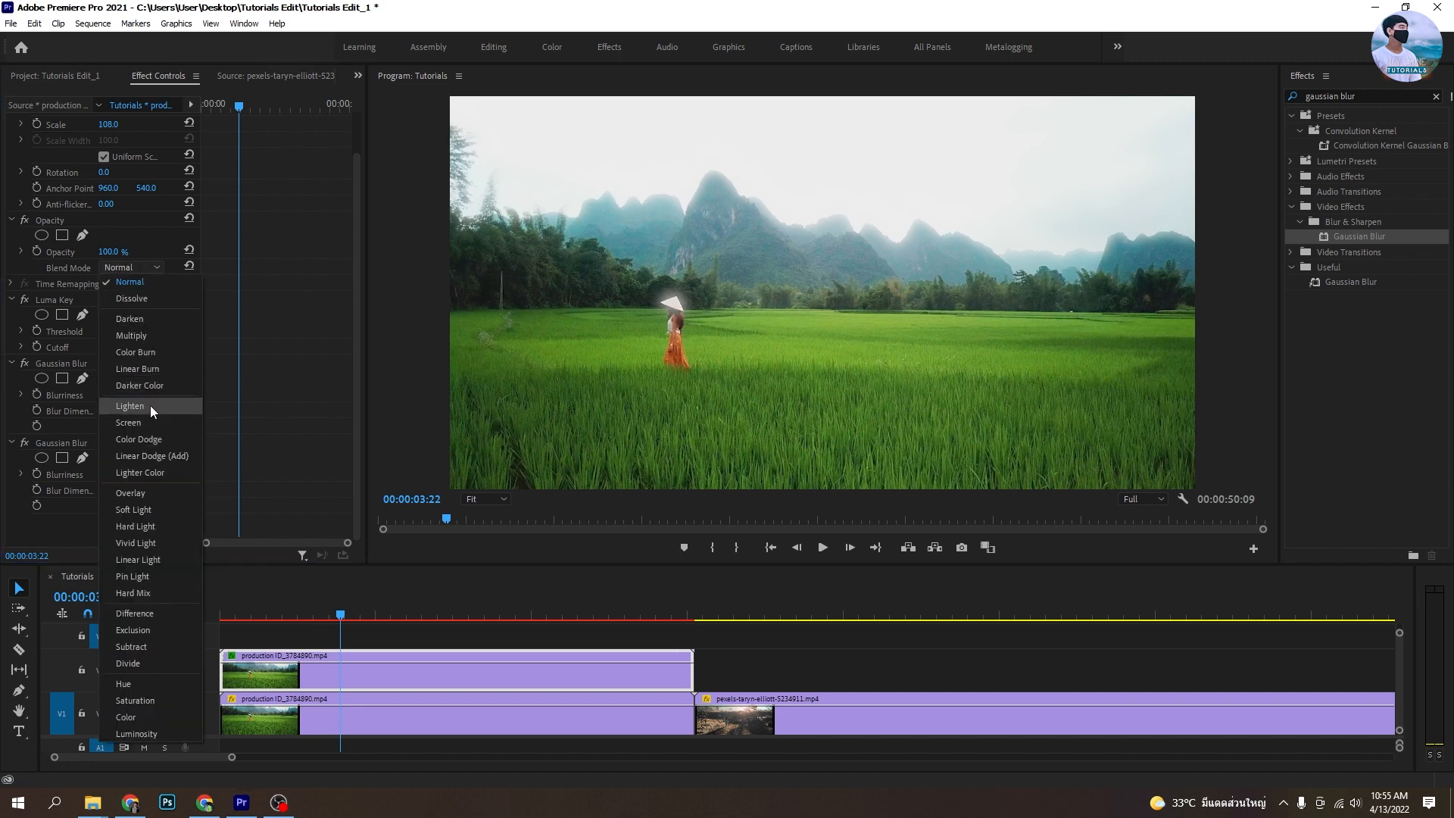
pyautogui.click(150, 406)
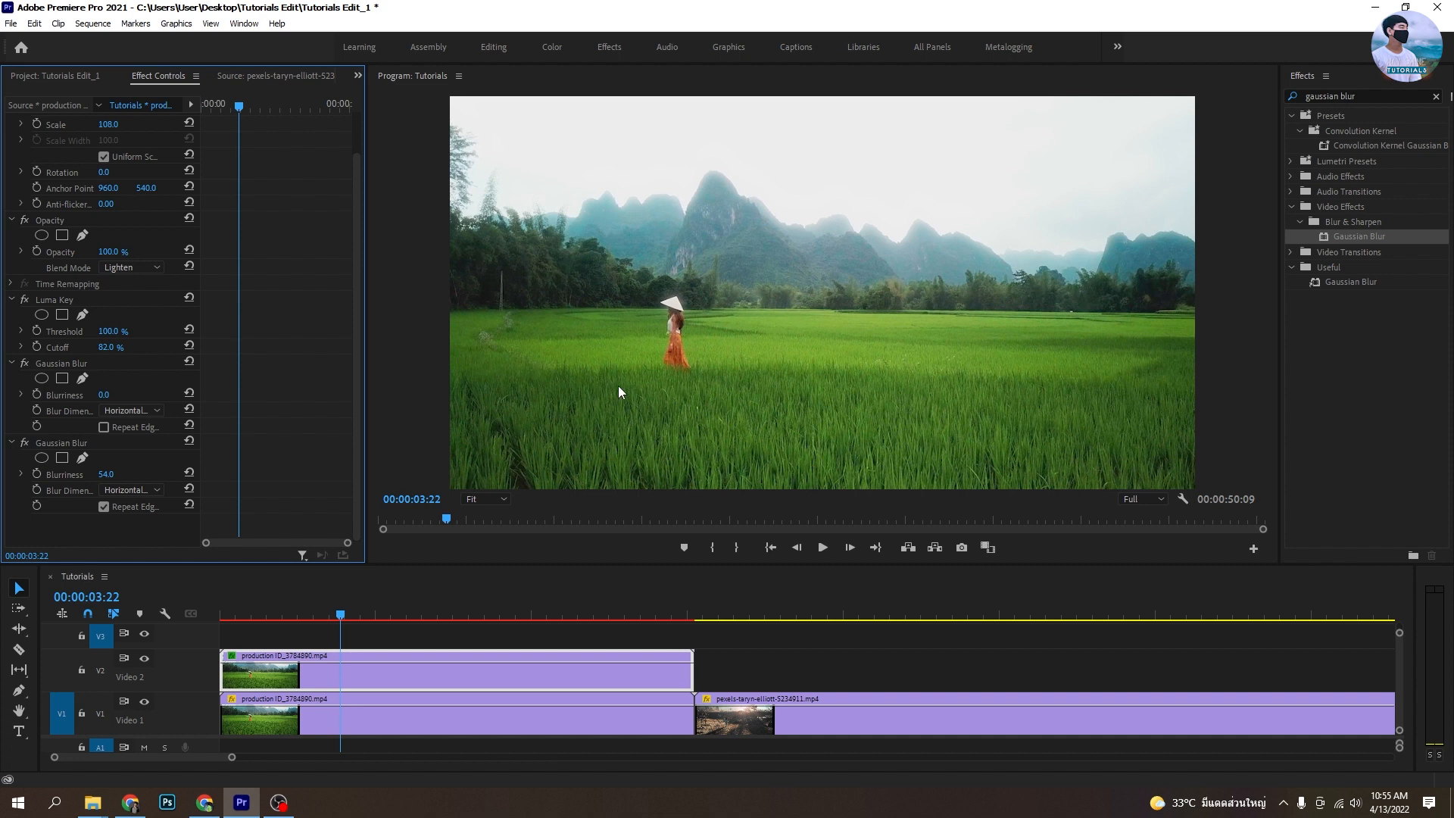
# - Toggle the Video 2 track's visibility at 00:00:05:14 to compare the glow, and check it further along the clip
pyautogui.click(393, 612)
pyautogui.click(144, 659)
pyautogui.click(144, 658)
pyautogui.click(144, 657)
pyautogui.click(143, 657)
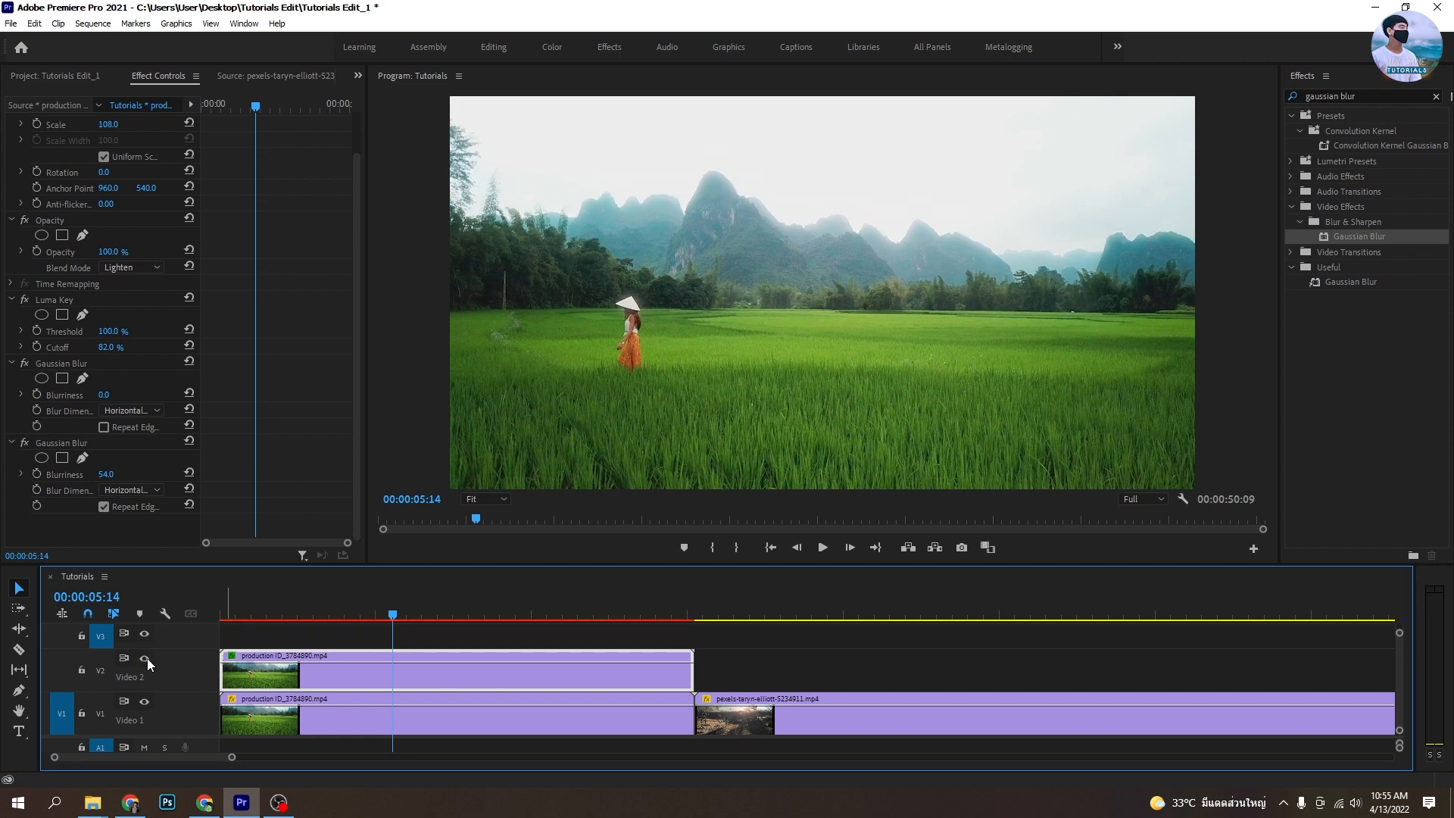
pyautogui.click(528, 614)
pyautogui.moveTo(530, 613); pyautogui.dragTo(565, 614)
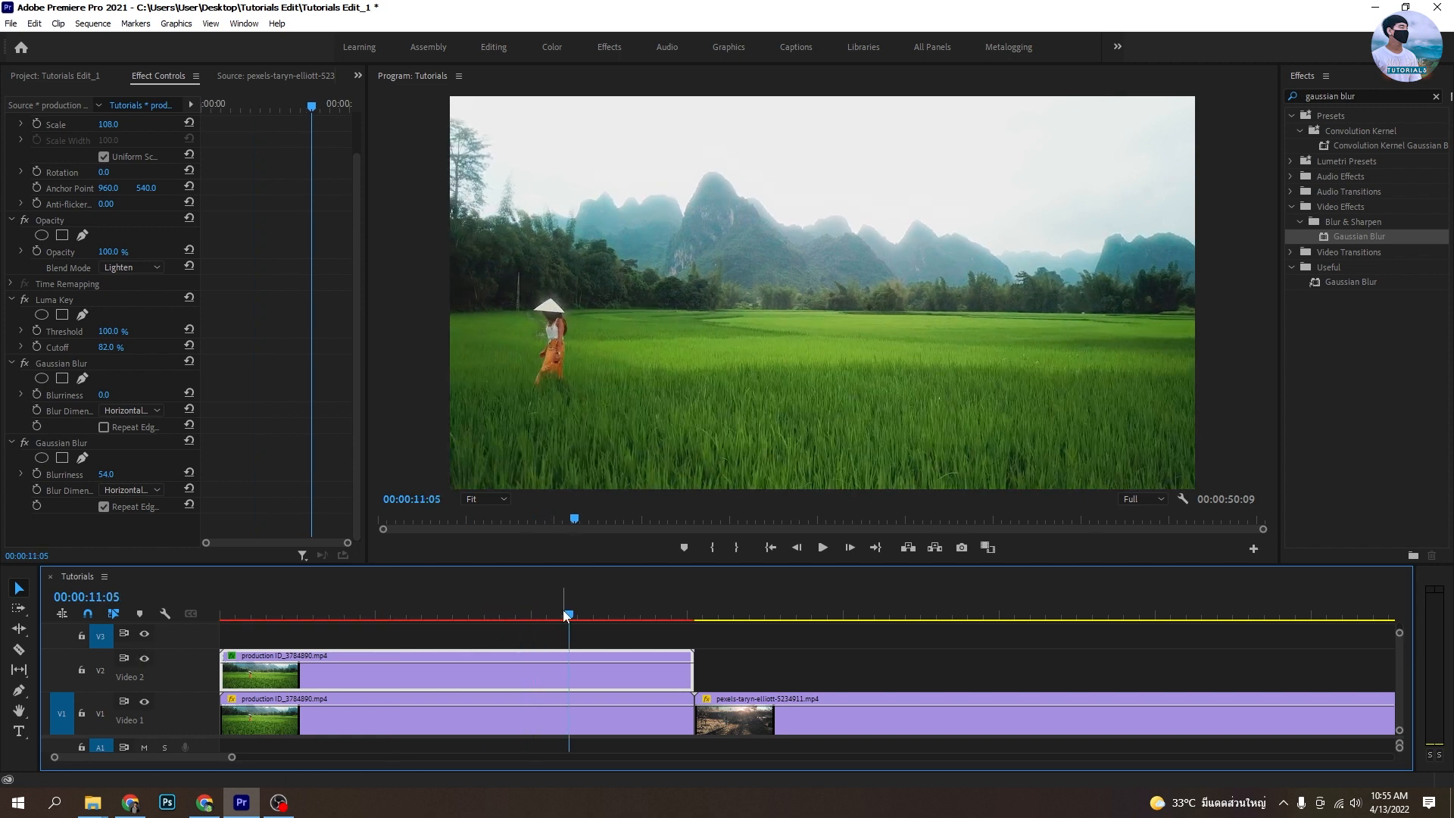
# - Duplicate the second clip, pexels-taryn-elliott-5234911.mp4, onto the Video 2 track directly above the original
pyautogui.click(803, 614)
pyautogui.click(899, 613)
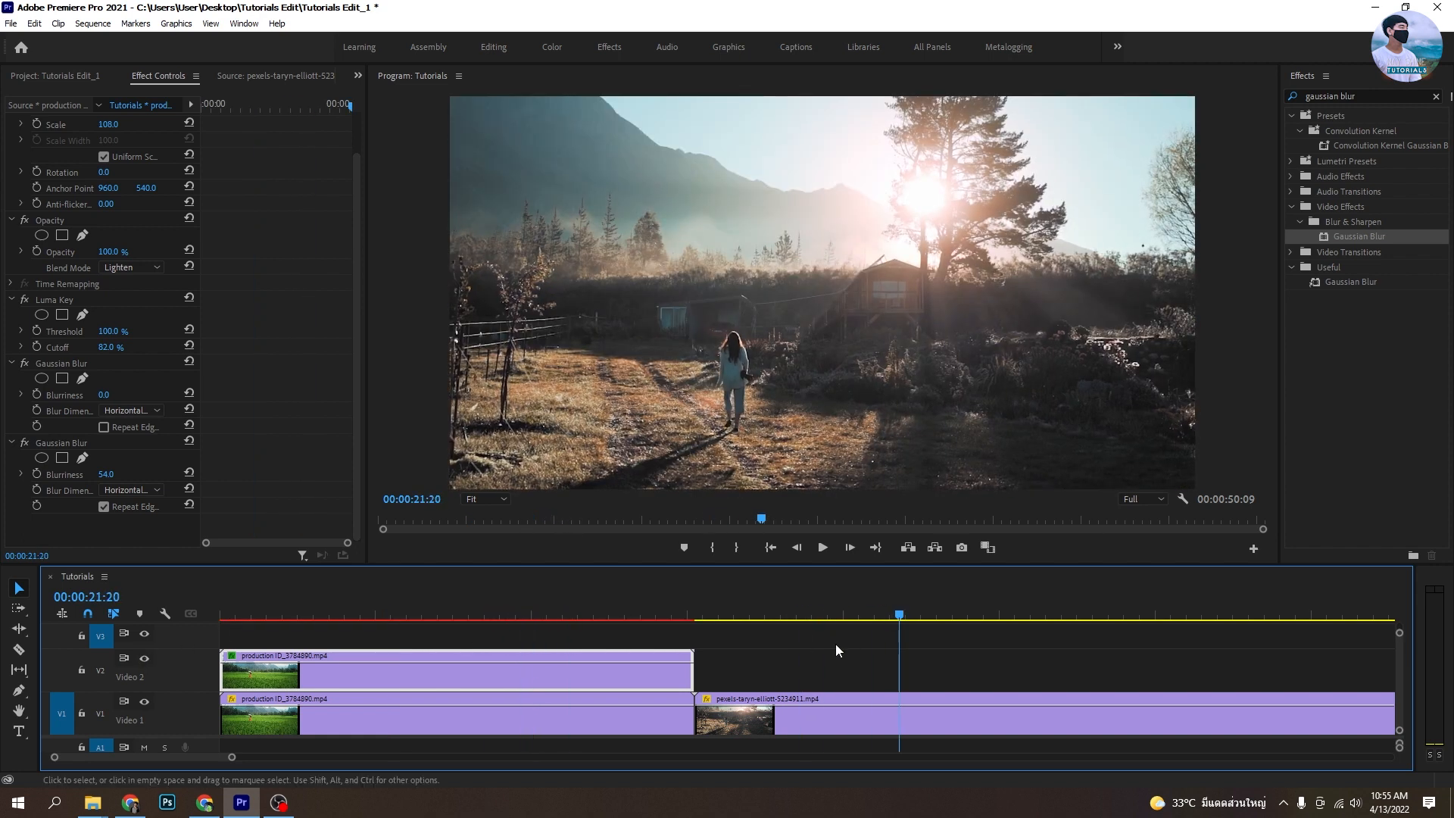
pyautogui.click(862, 716)
pyautogui.moveTo(862, 712); pyautogui.dragTo(867, 658)
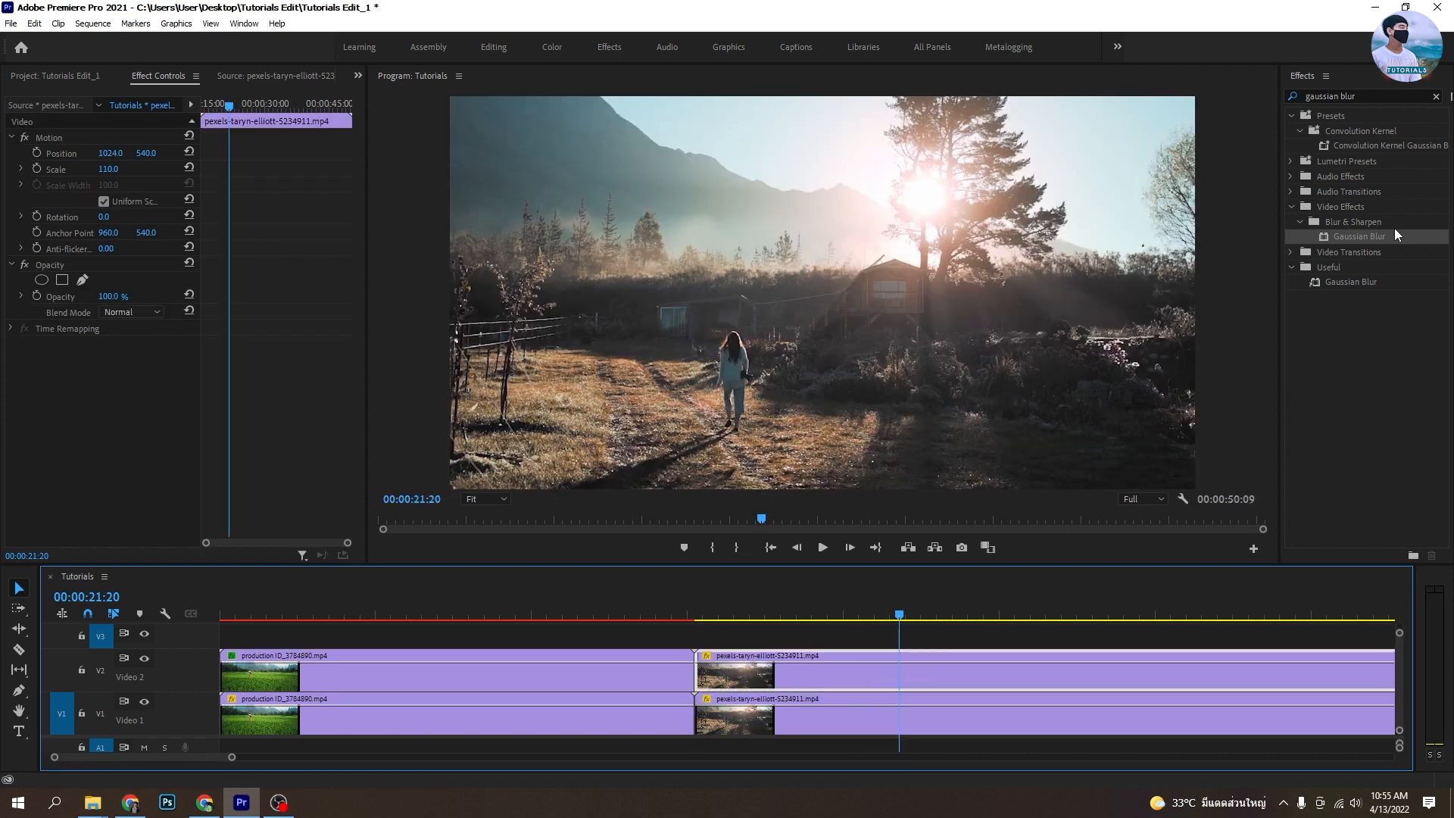
# - Copy the Luma Key and Gaussian Blur effects from the first clip's Video 2 duplicate to the second clip's Video 2 duplicate
pyautogui.click(447, 612)
pyautogui.click(454, 670)
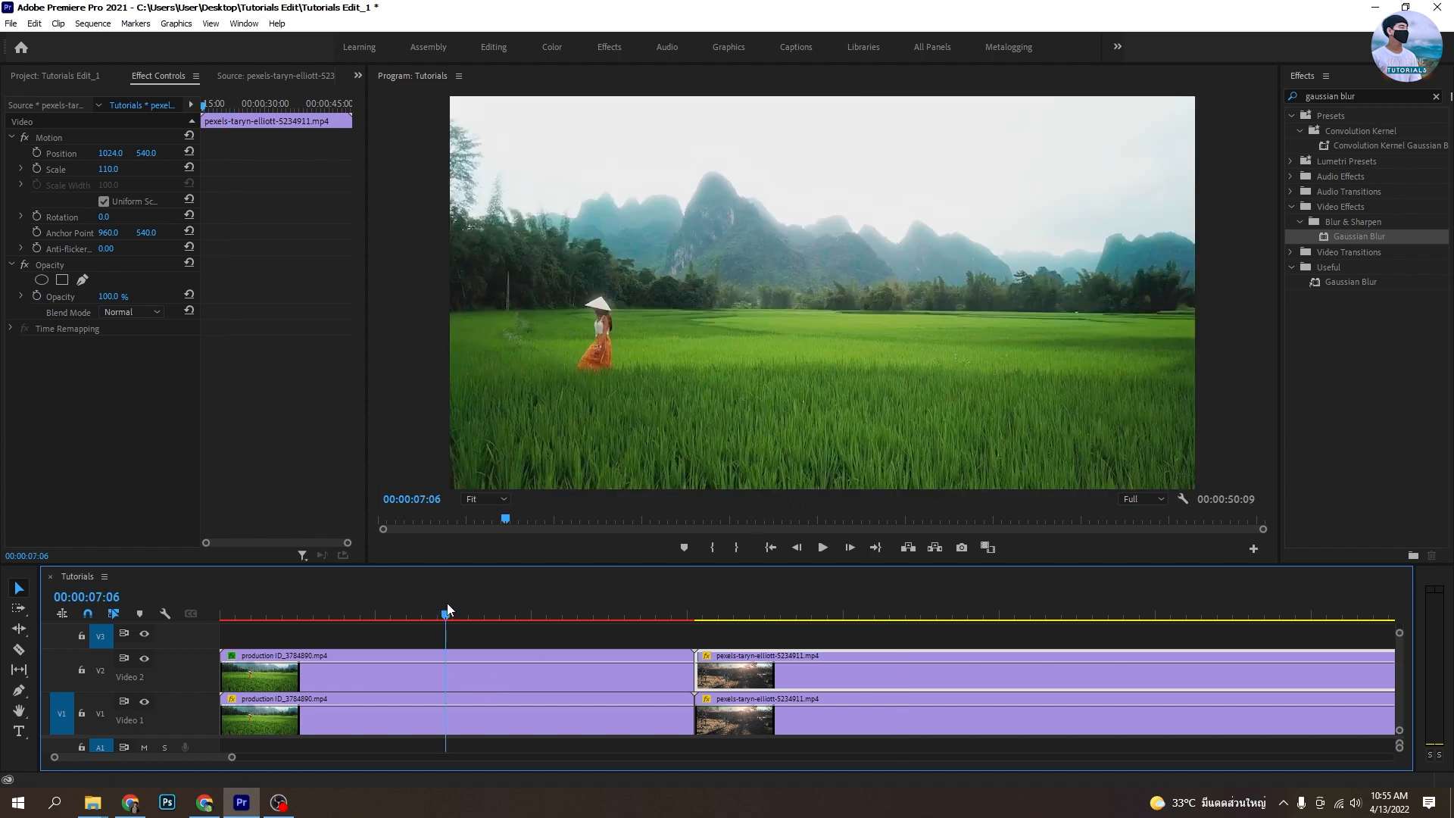
pyautogui.moveTo(353, 174); pyautogui.dragTo(356, 271)
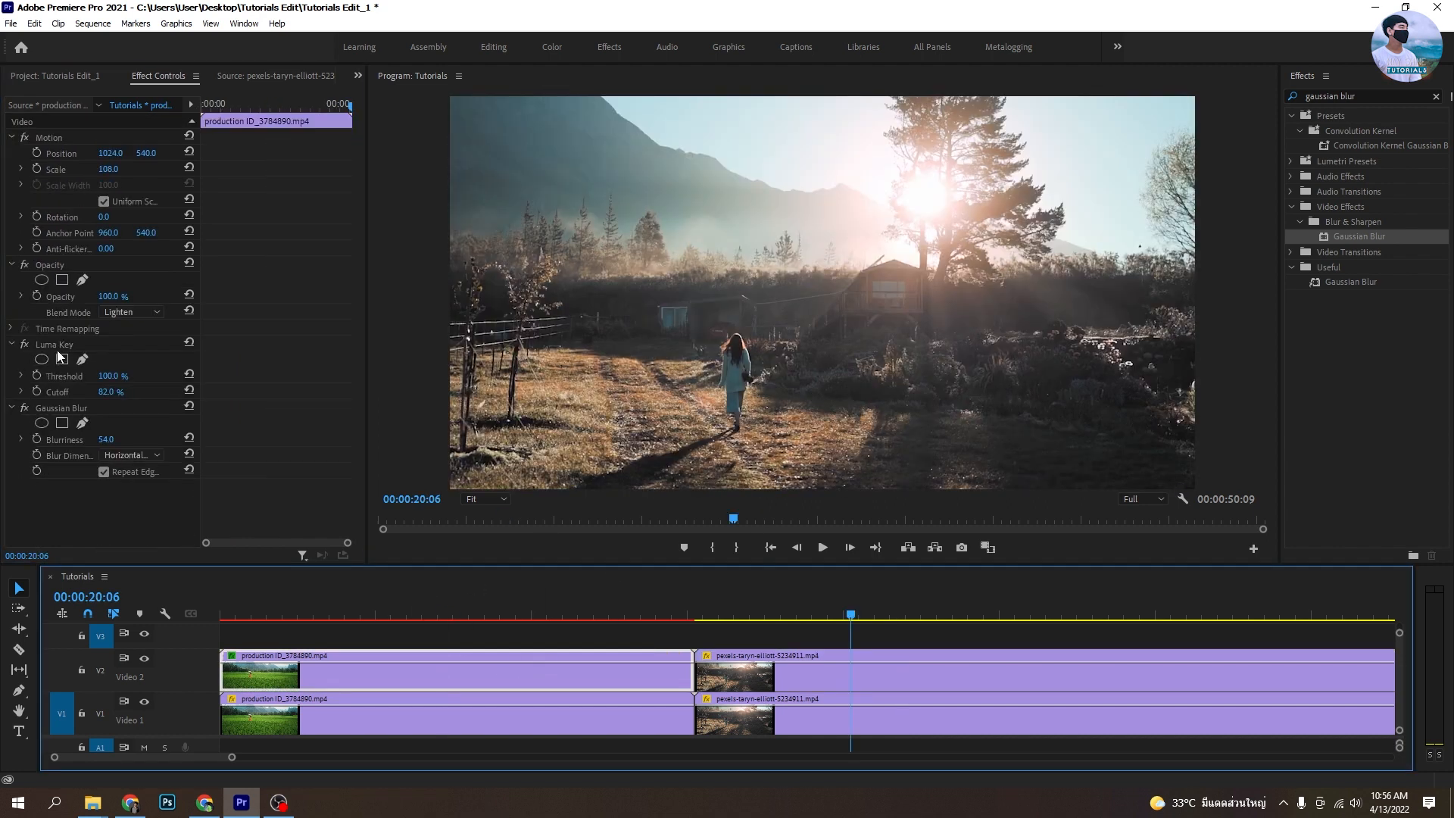
pyautogui.click(56, 346)
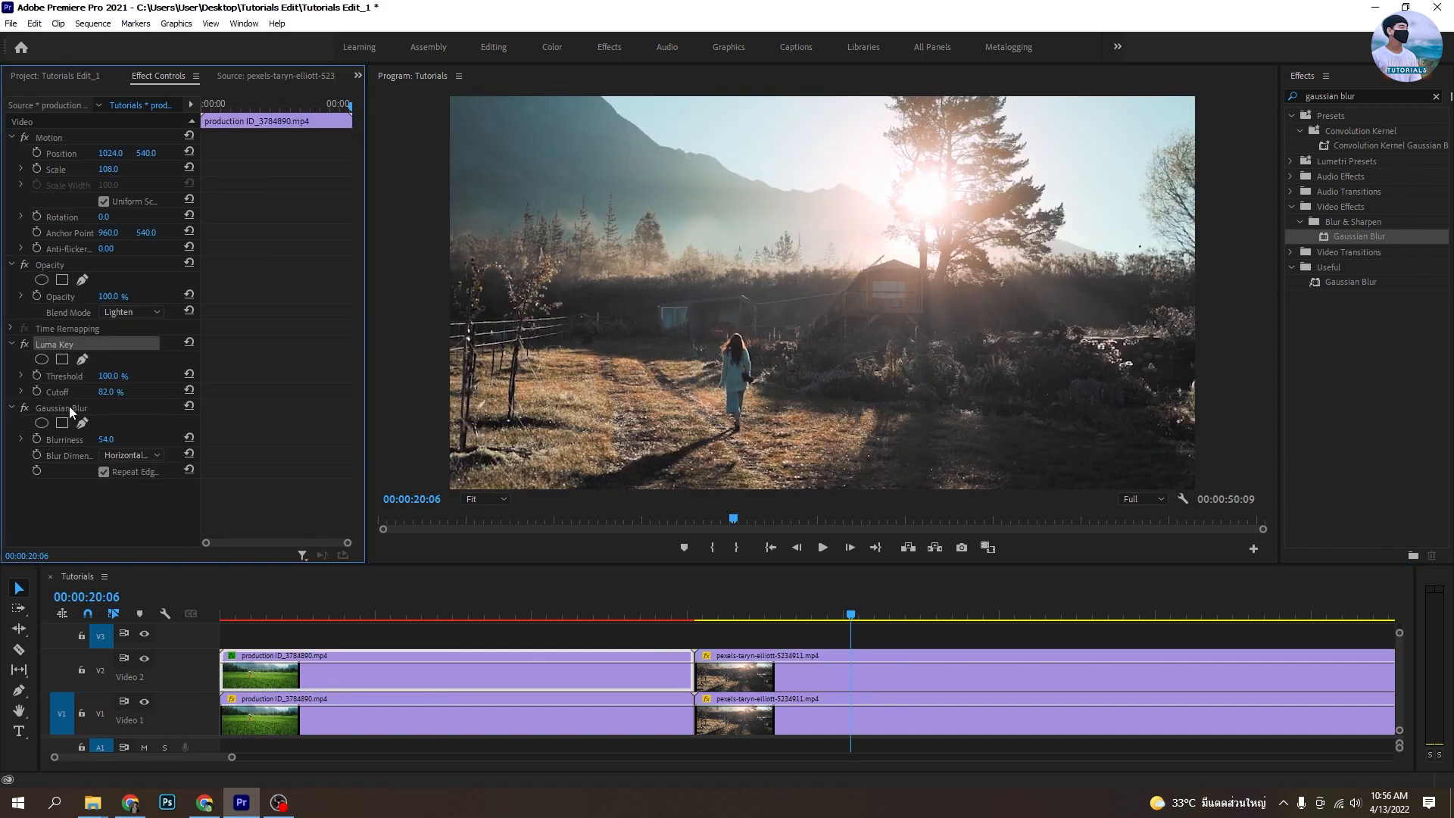
pyautogui.keyDown('ctrl'); pyautogui.click(69, 409); pyautogui.keyUp('ctrl')
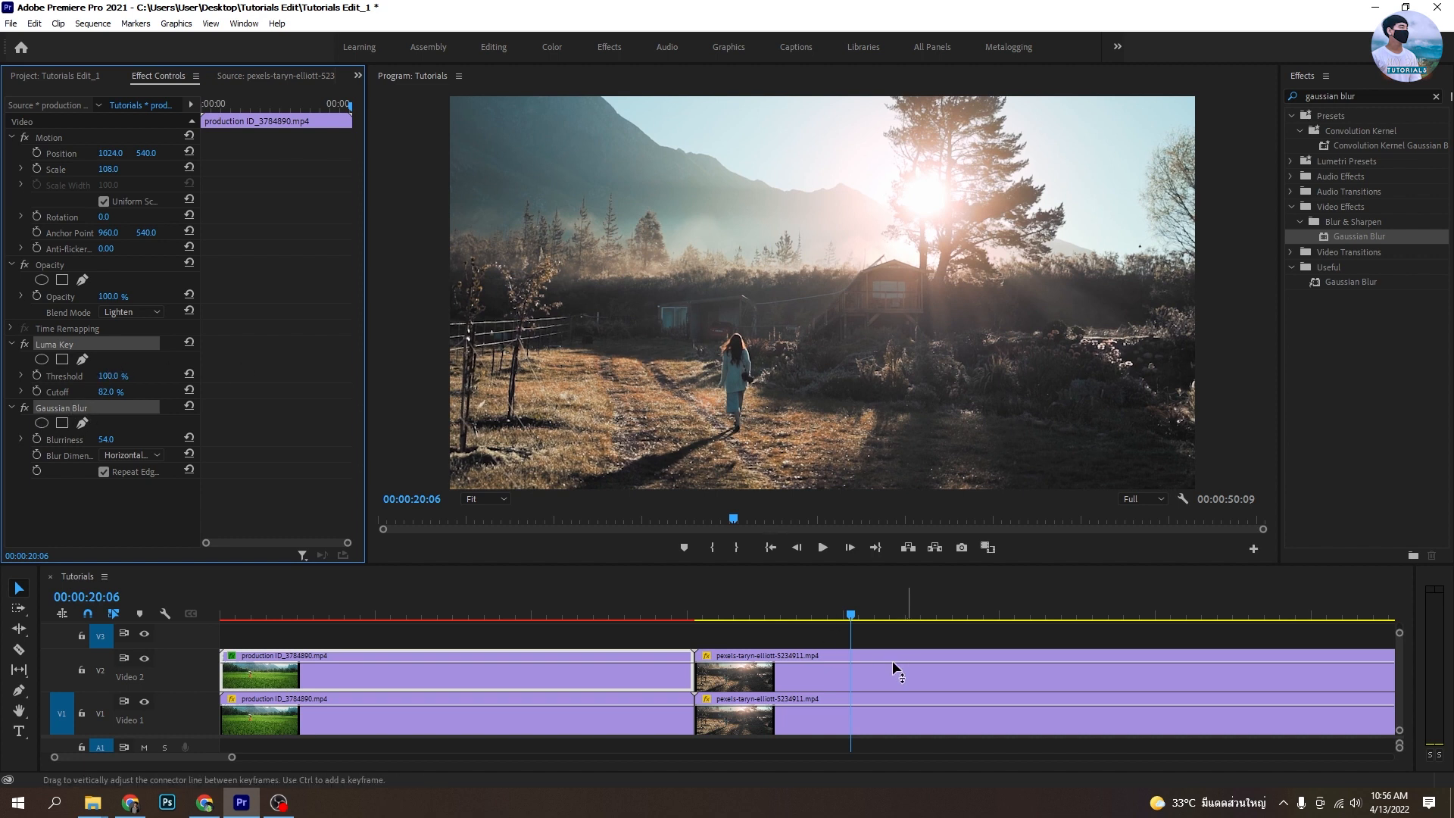
pyautogui.click(769, 677)
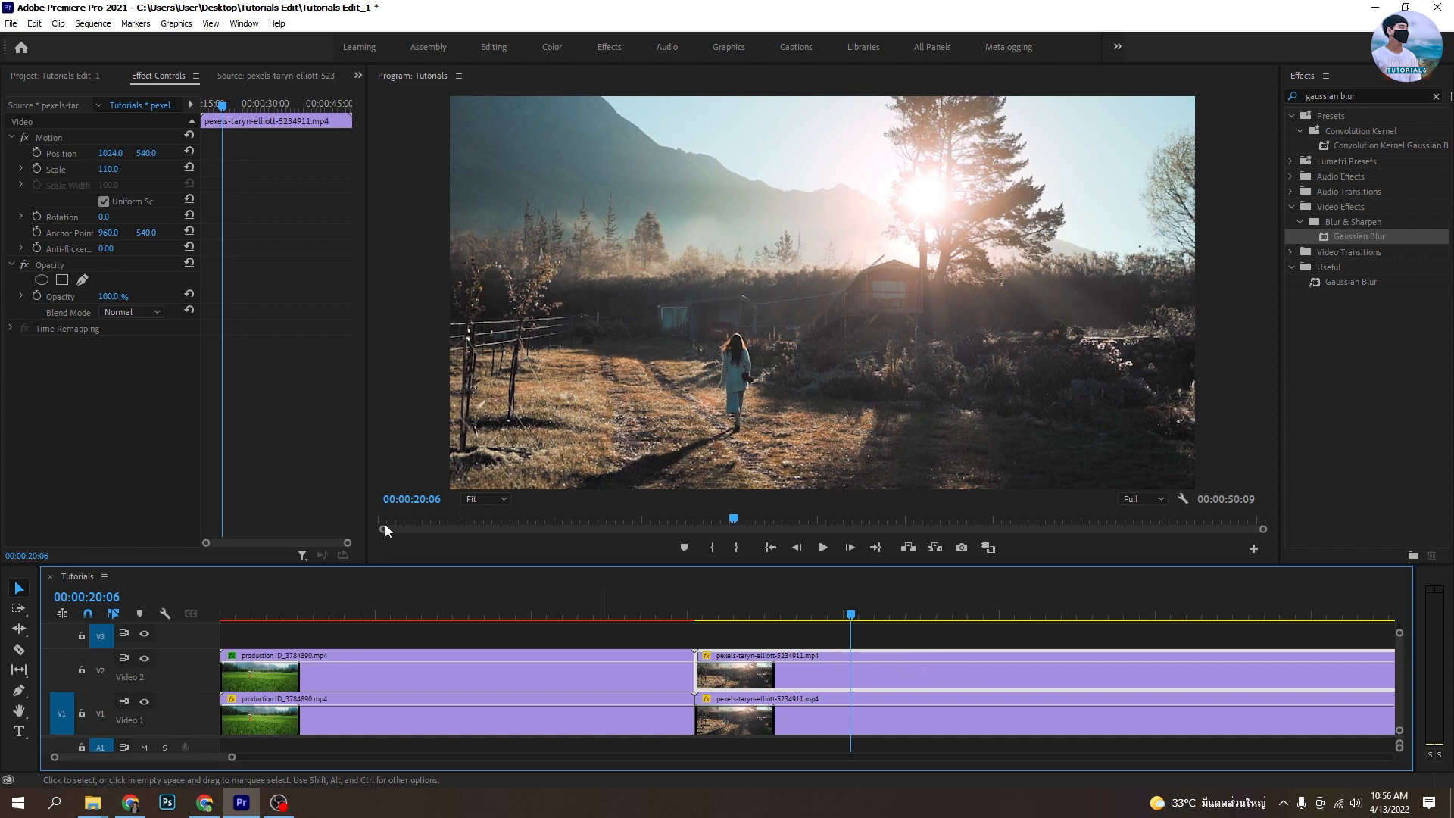
pyautogui.hotkey('ctrl', 'v')
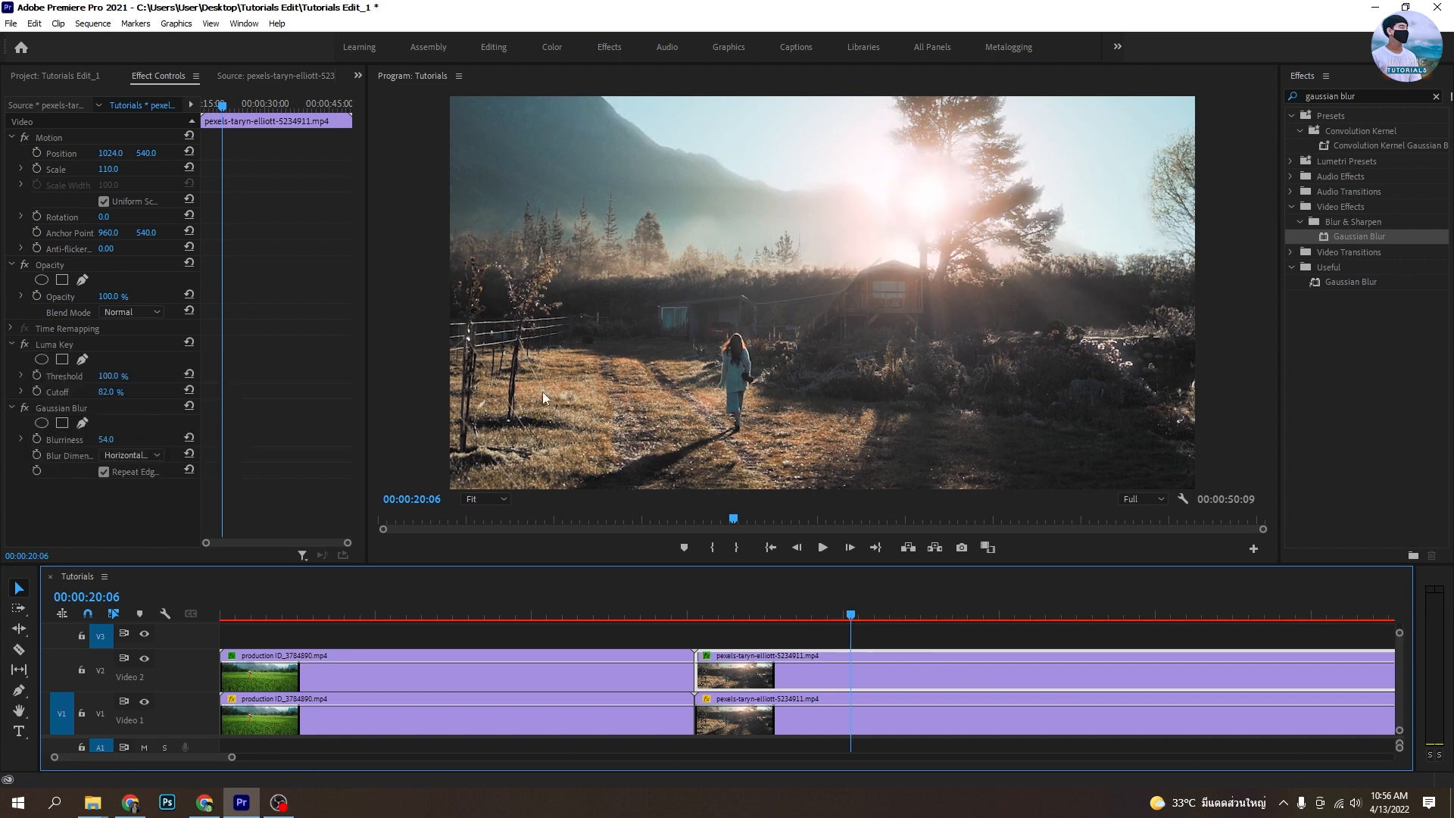
# - At 00:00:21:12, hide the Video 1 track and turn off the second duplicate's Gaussian Blur to isolate its keyed highlights
pyautogui.click(518, 658)
pyautogui.click(923, 657)
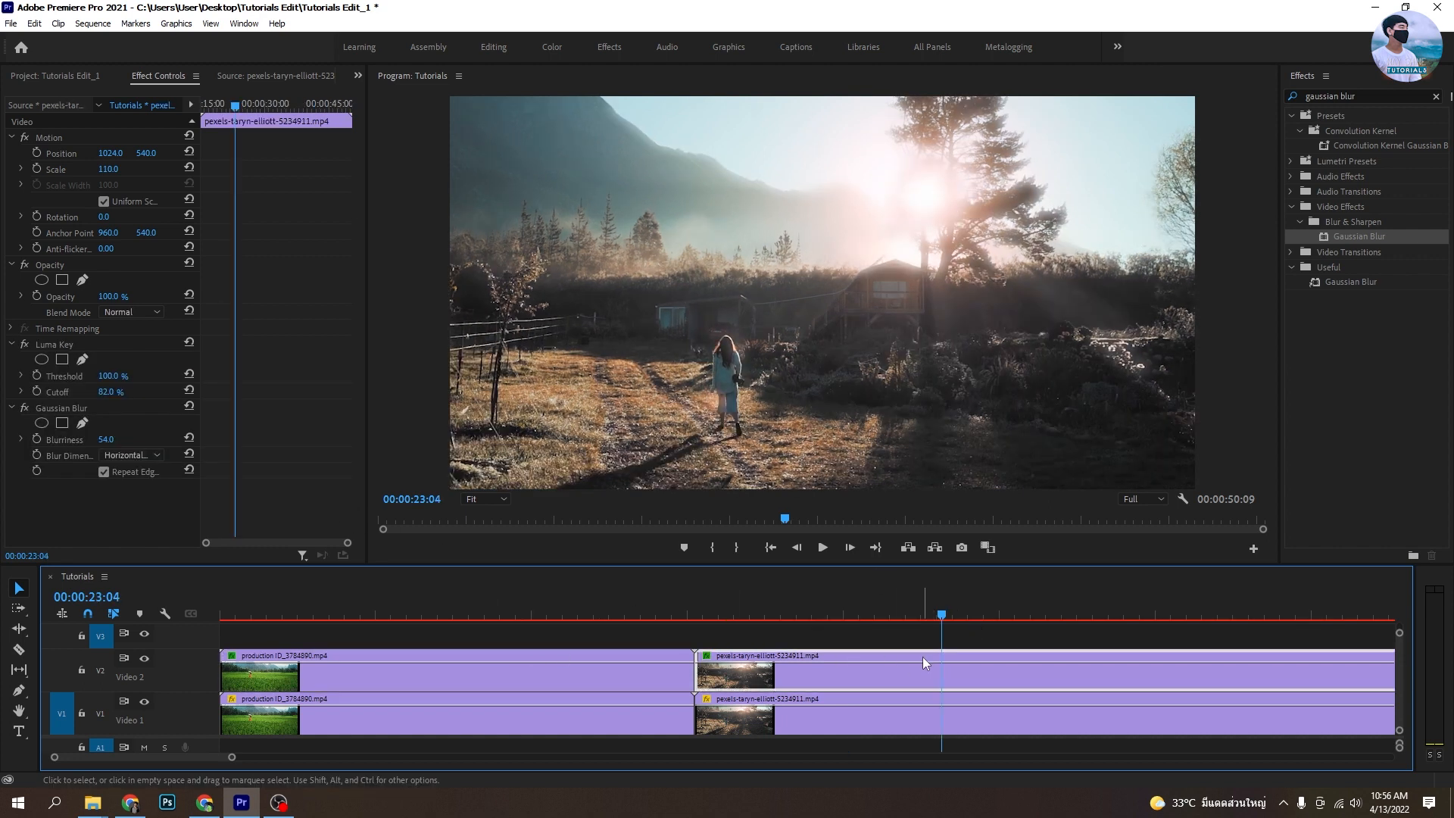
pyautogui.click(891, 601)
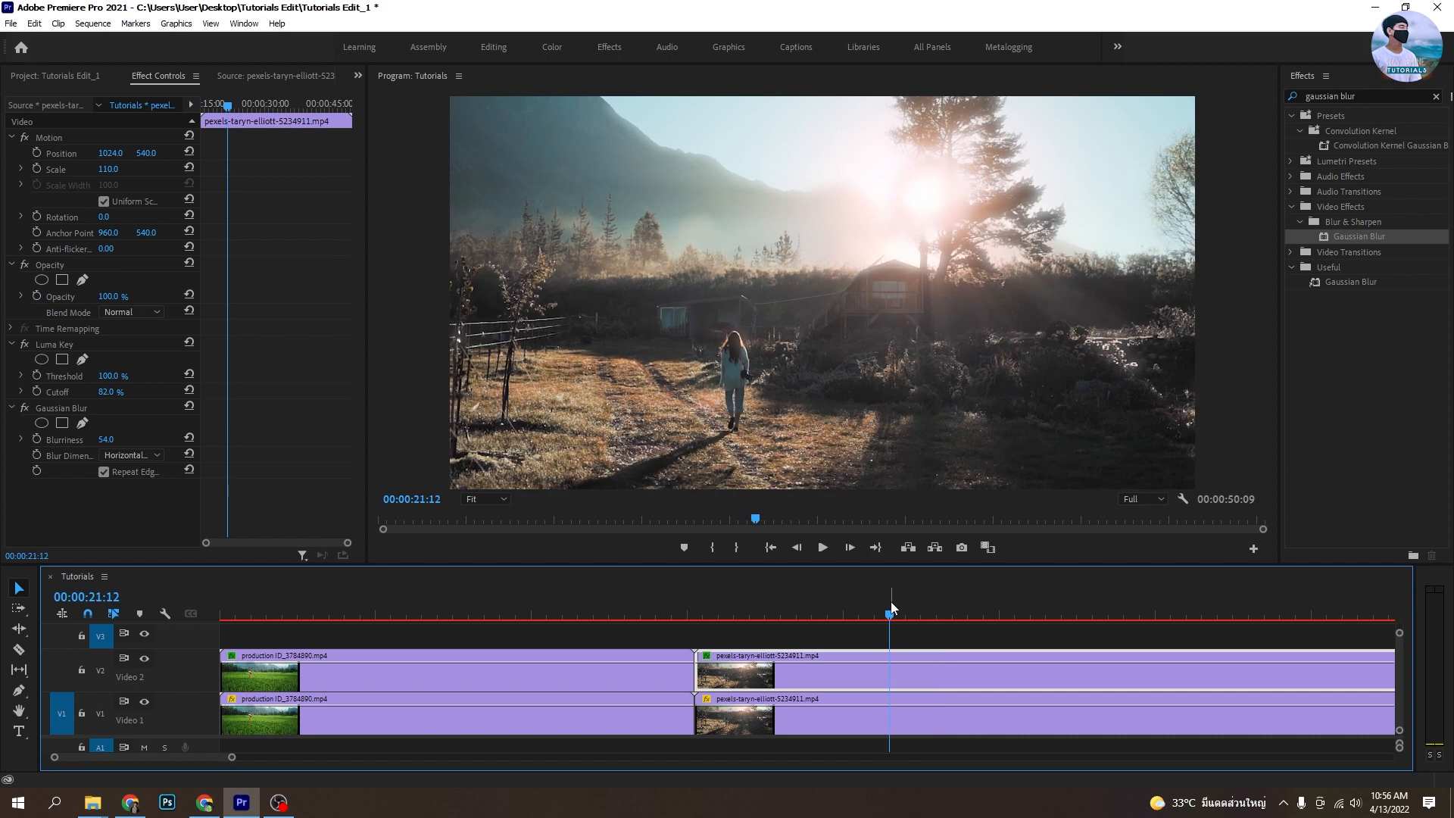
pyautogui.click(143, 701)
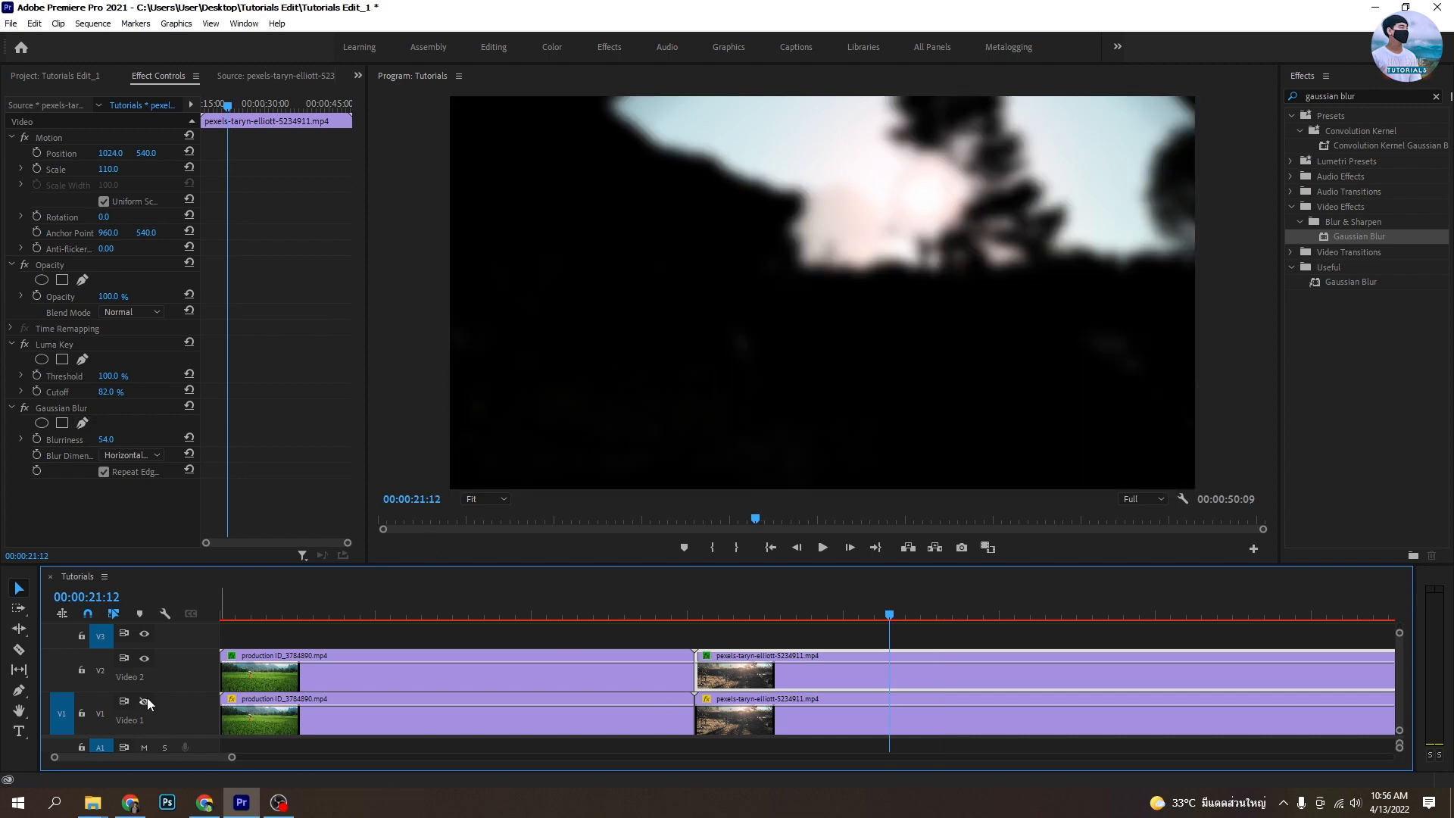
pyautogui.click(25, 409)
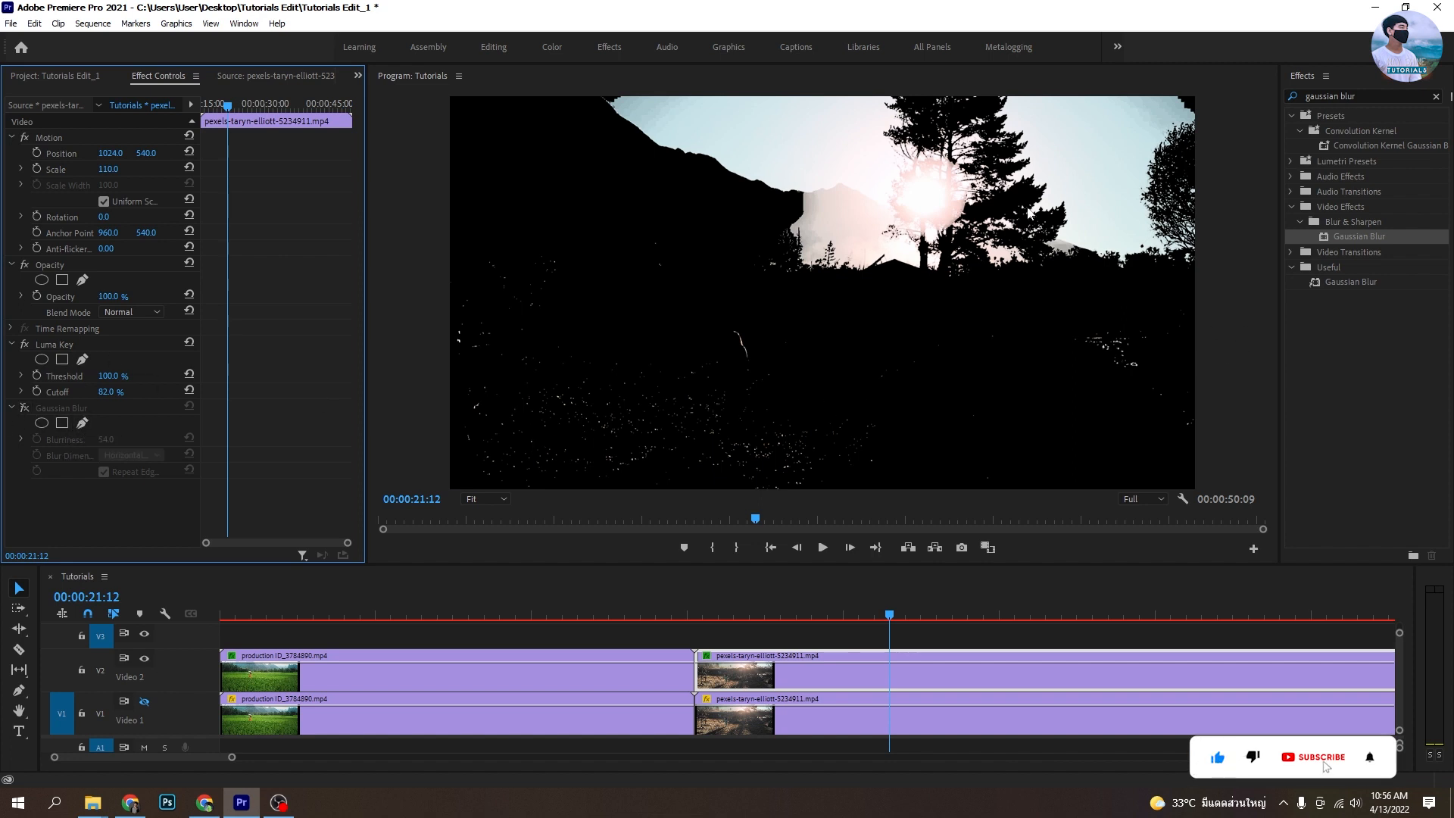
# - Set the second duplicate's Luma Key cutoff to 80% and turn its Gaussian Blur and the Video 1 track back on
pyautogui.moveTo(114, 394); pyautogui.dragTo(415, 437)
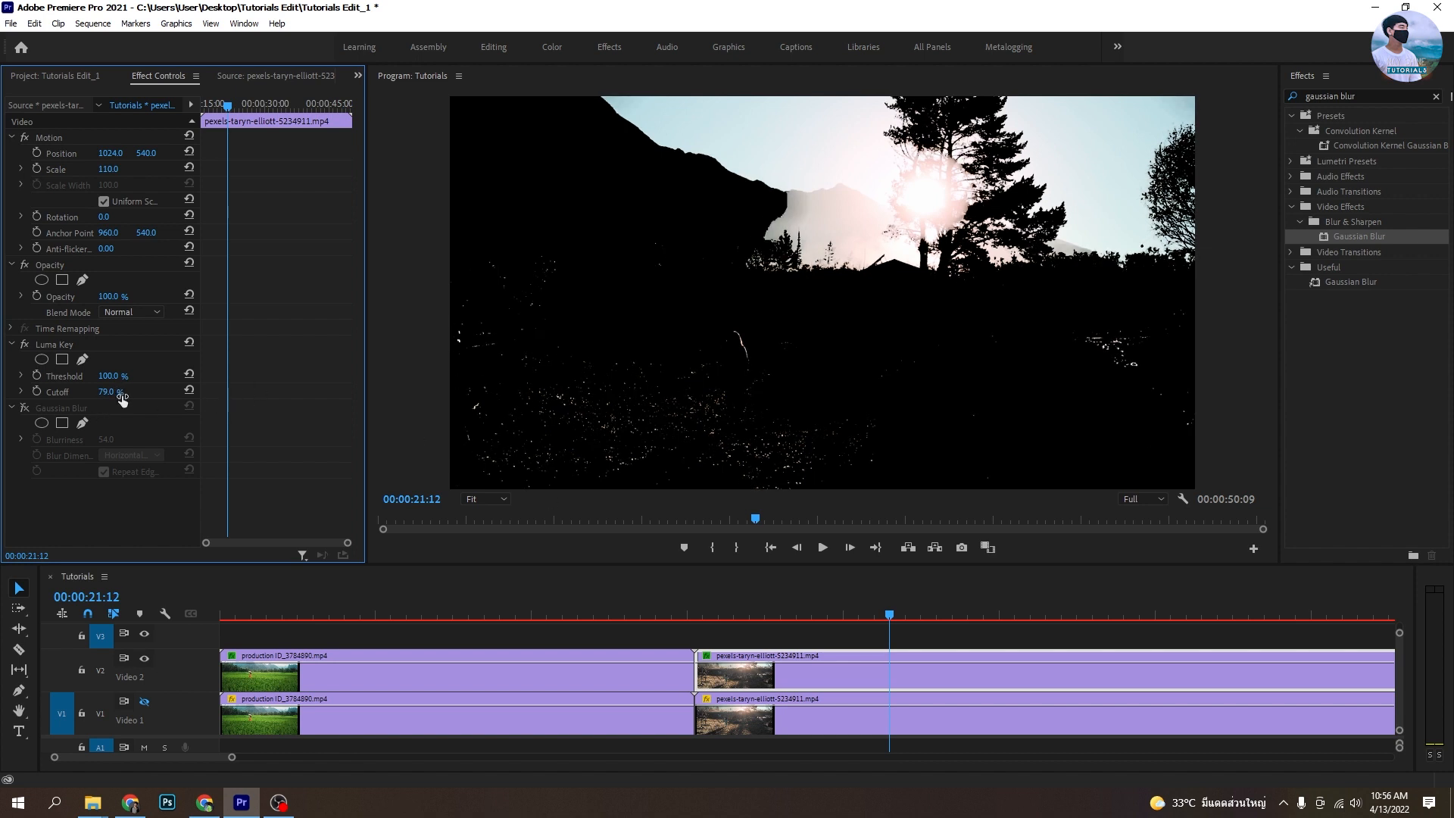
pyautogui.write('80')
pyautogui.press('Return')
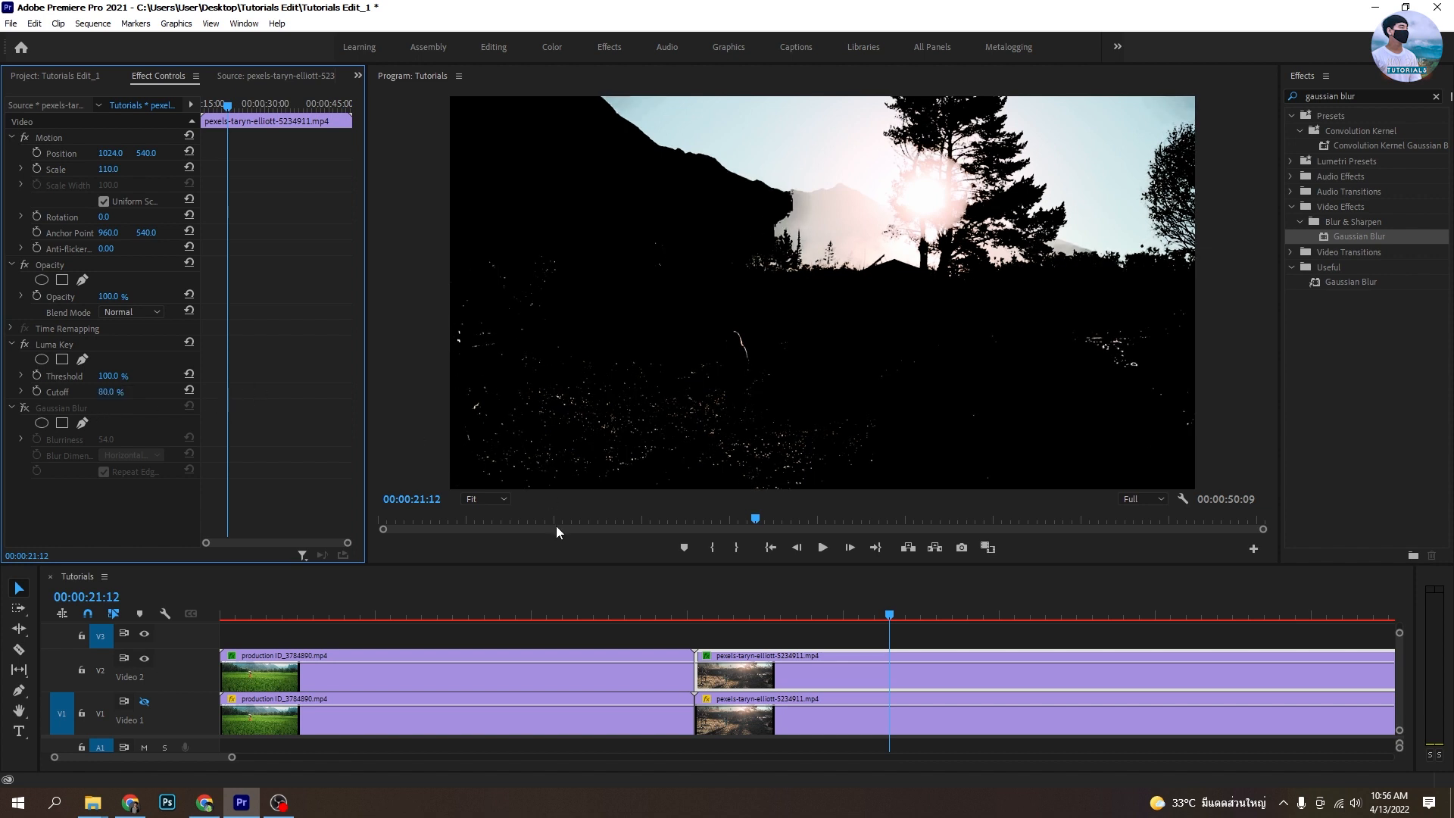
pyautogui.click(24, 408)
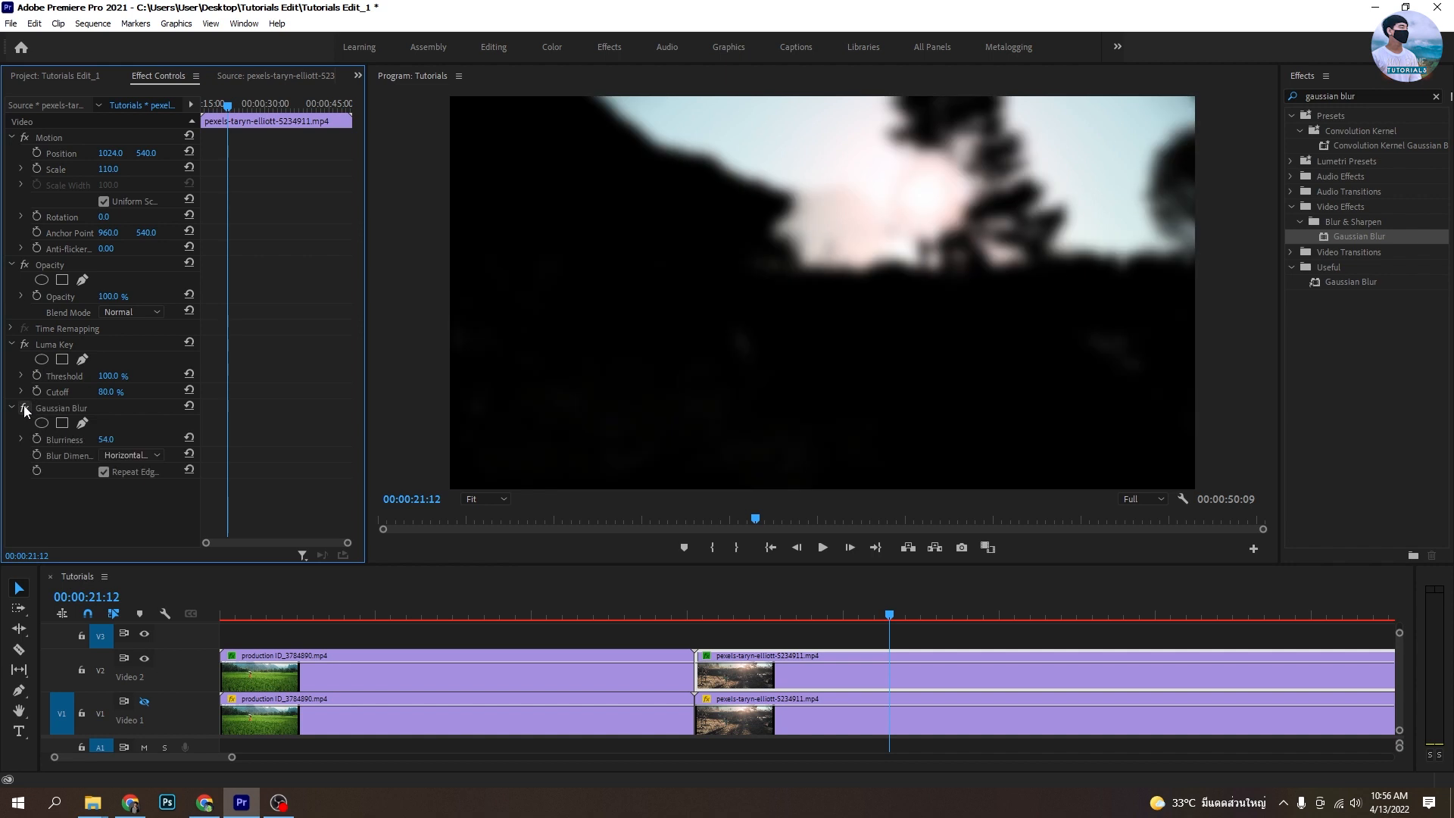
pyautogui.click(144, 702)
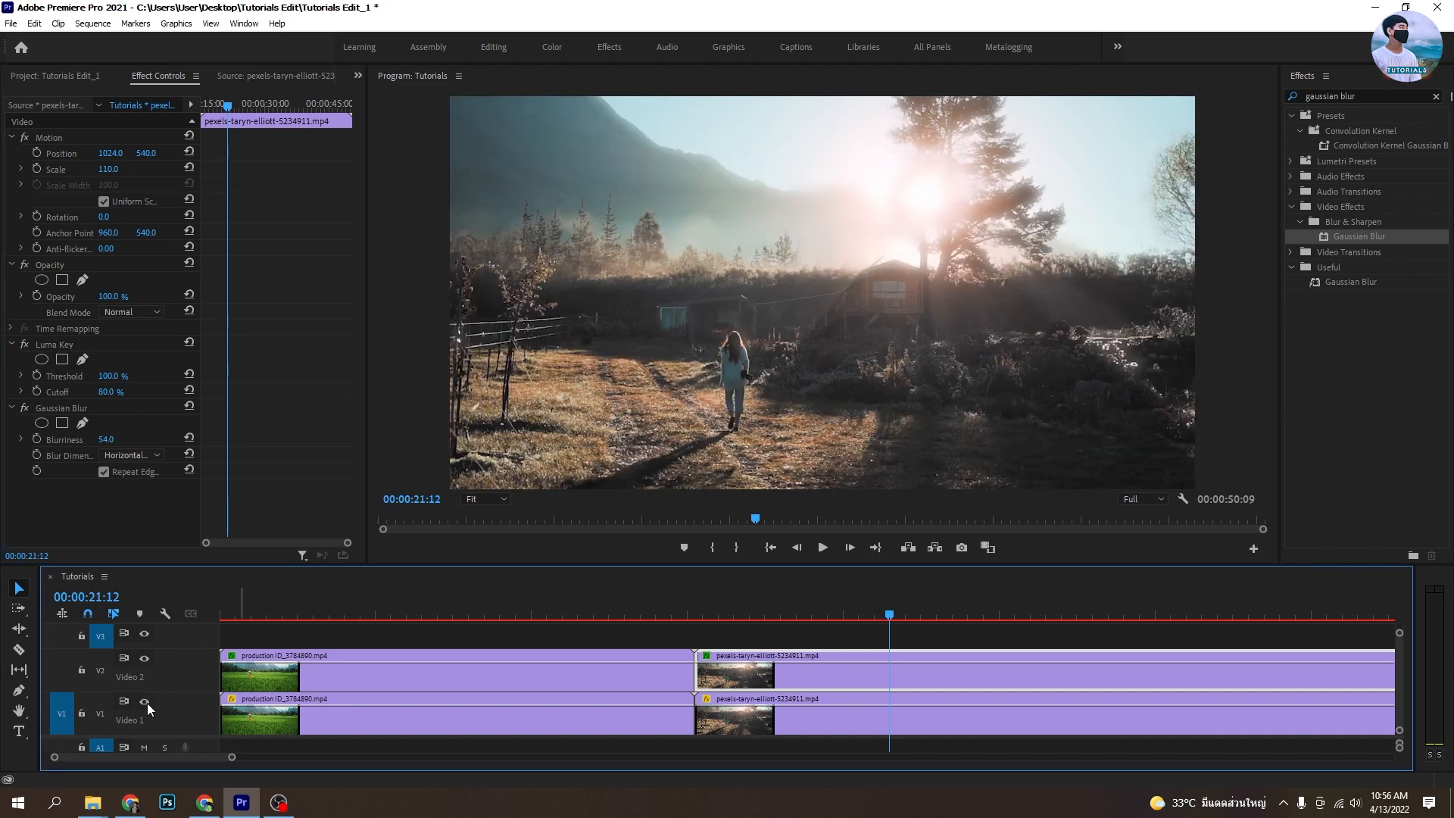
# - Increase the second duplicate's Gaussian Blur blurriness to 126, judging the glow at 00:00:24:19
pyautogui.moveTo(890, 614); pyautogui.dragTo(1002, 596)
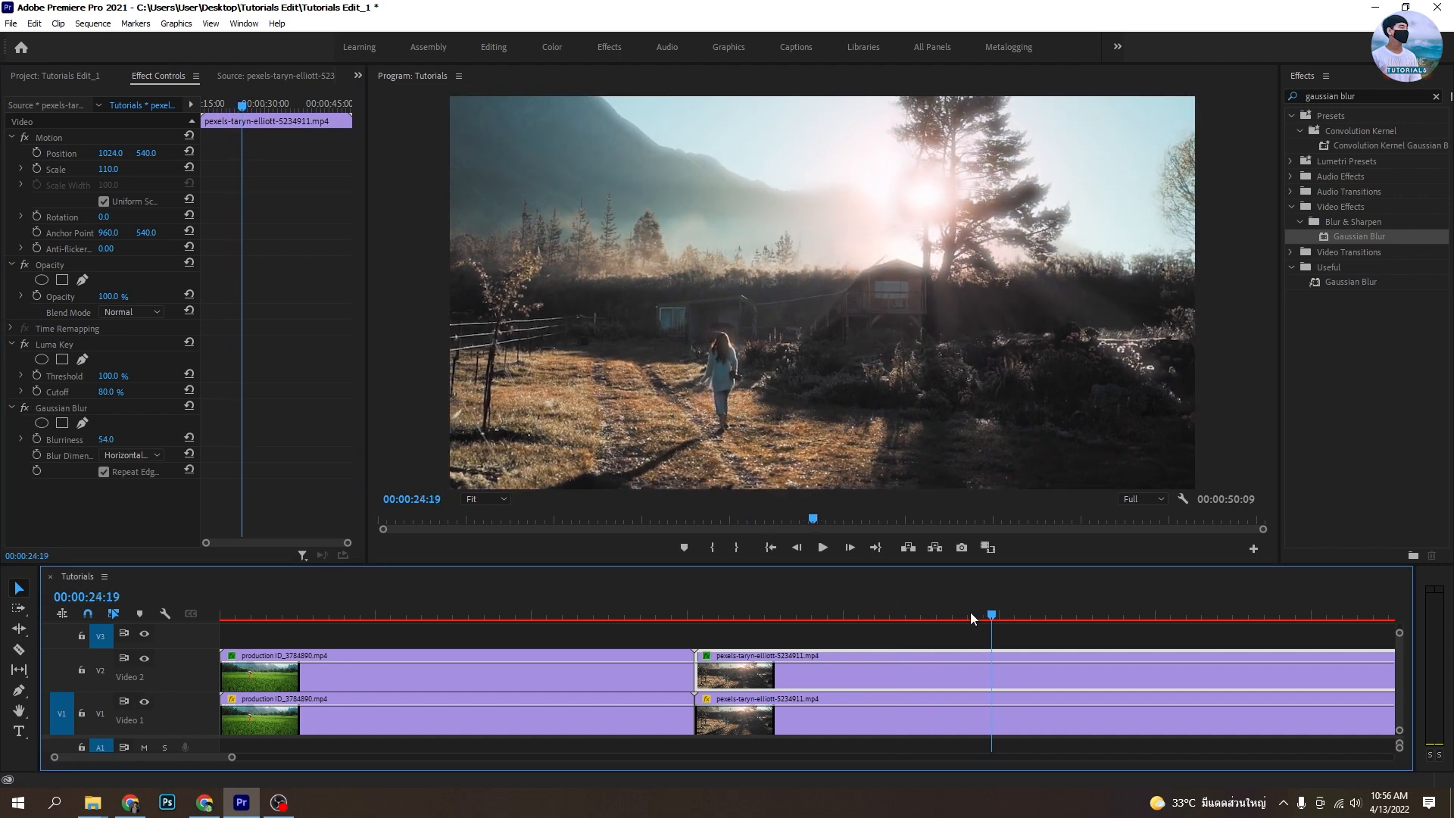
pyautogui.moveTo(110, 439)
pyautogui.mouseDown()
pyautogui.moveTo(148, 439)
pyautogui.moveTo(130, 439)
pyautogui.mouseUp()
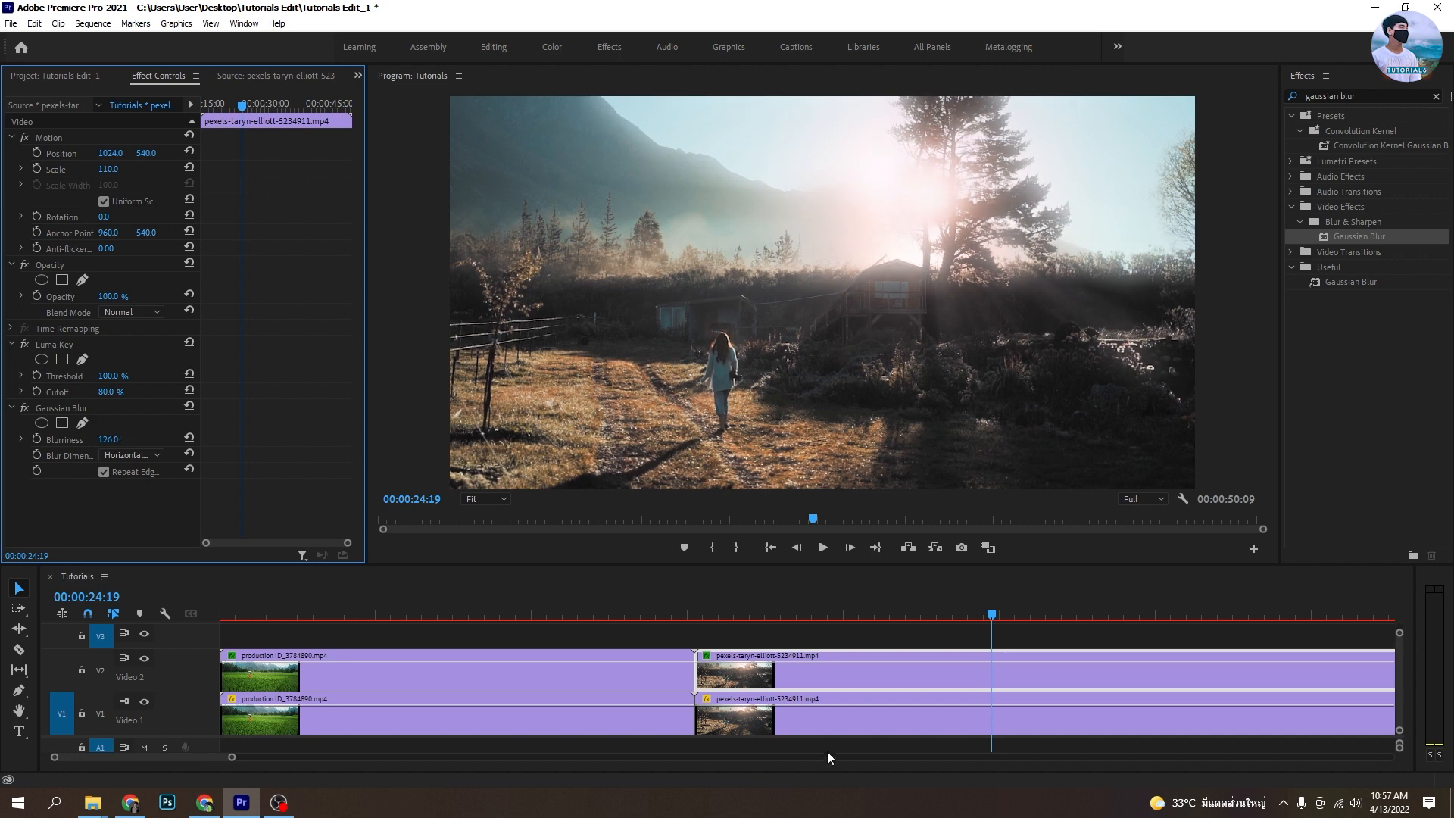
# - Toggle the Video 2 track's visibility repeatedly at 00:00:17:22 to compare the second clip with and without the glow
pyautogui.click(777, 615)
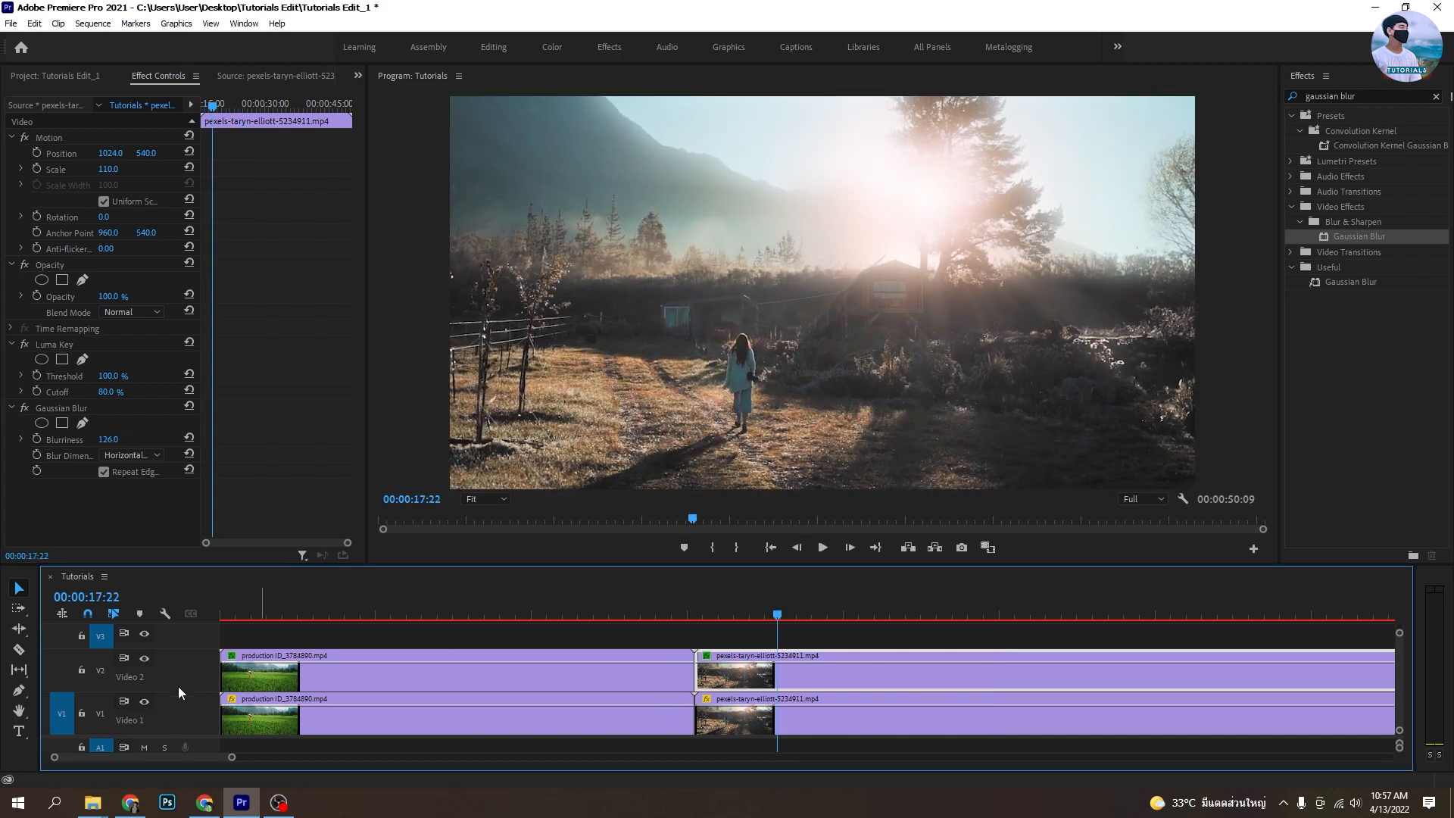
pyautogui.click(144, 659)
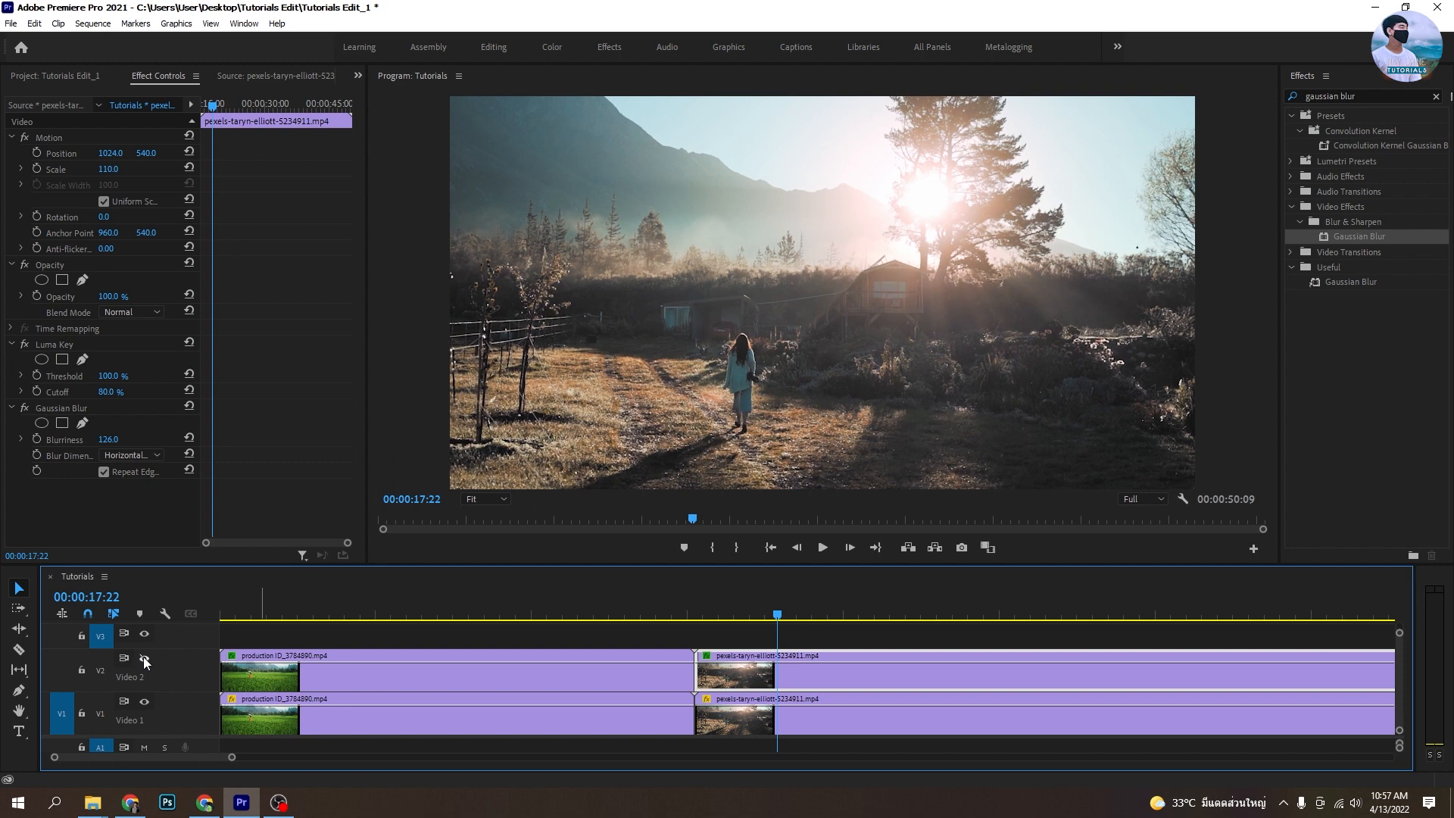
pyautogui.click(143, 656)
pyautogui.click(143, 657)
pyautogui.click(143, 656)
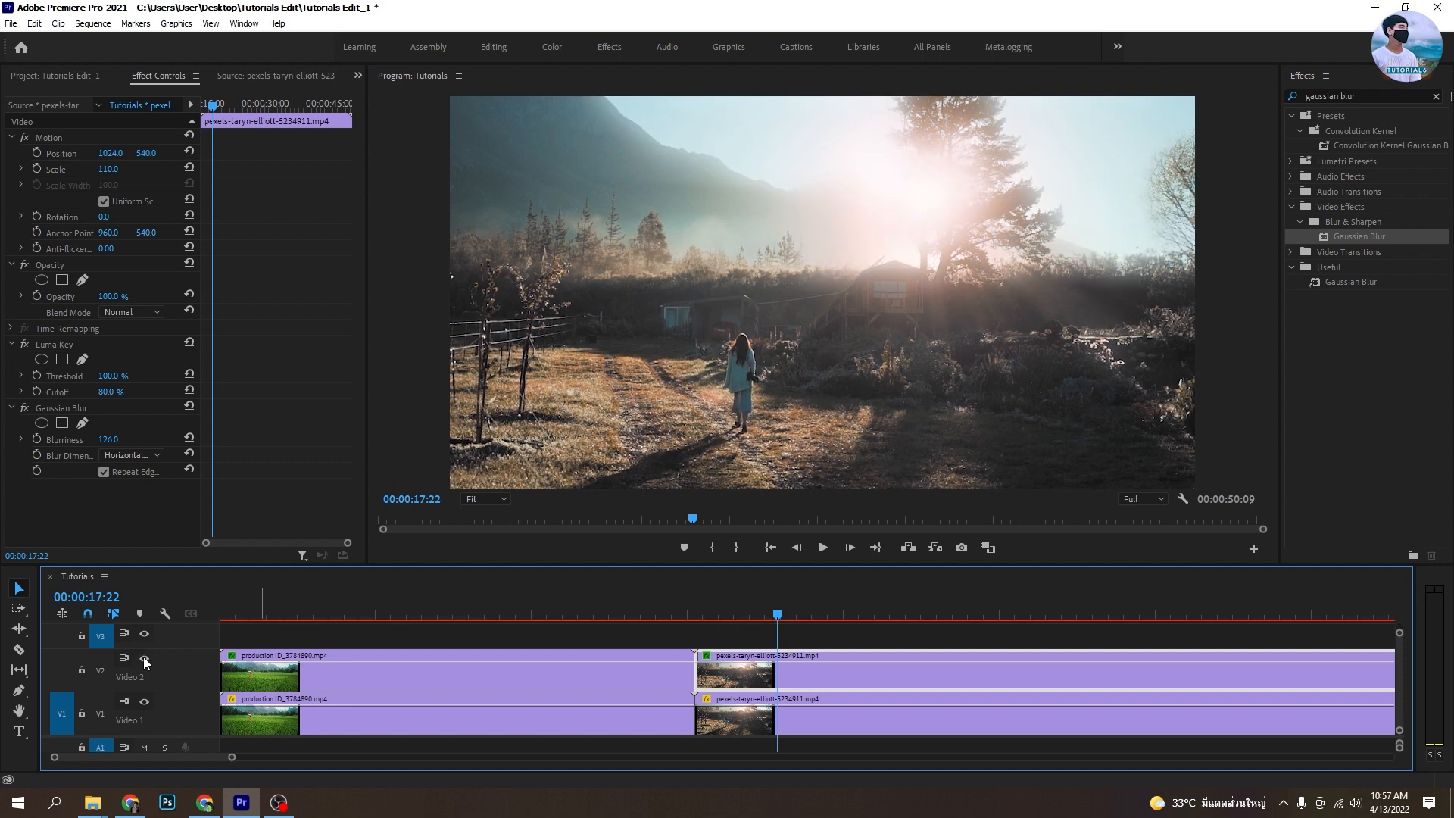
pyautogui.click(143, 656)
pyautogui.click(143, 656)
# - Play back the sequence from its beginning to preview the finished glow
pyautogui.press('Home')
pyautogui.press('space')
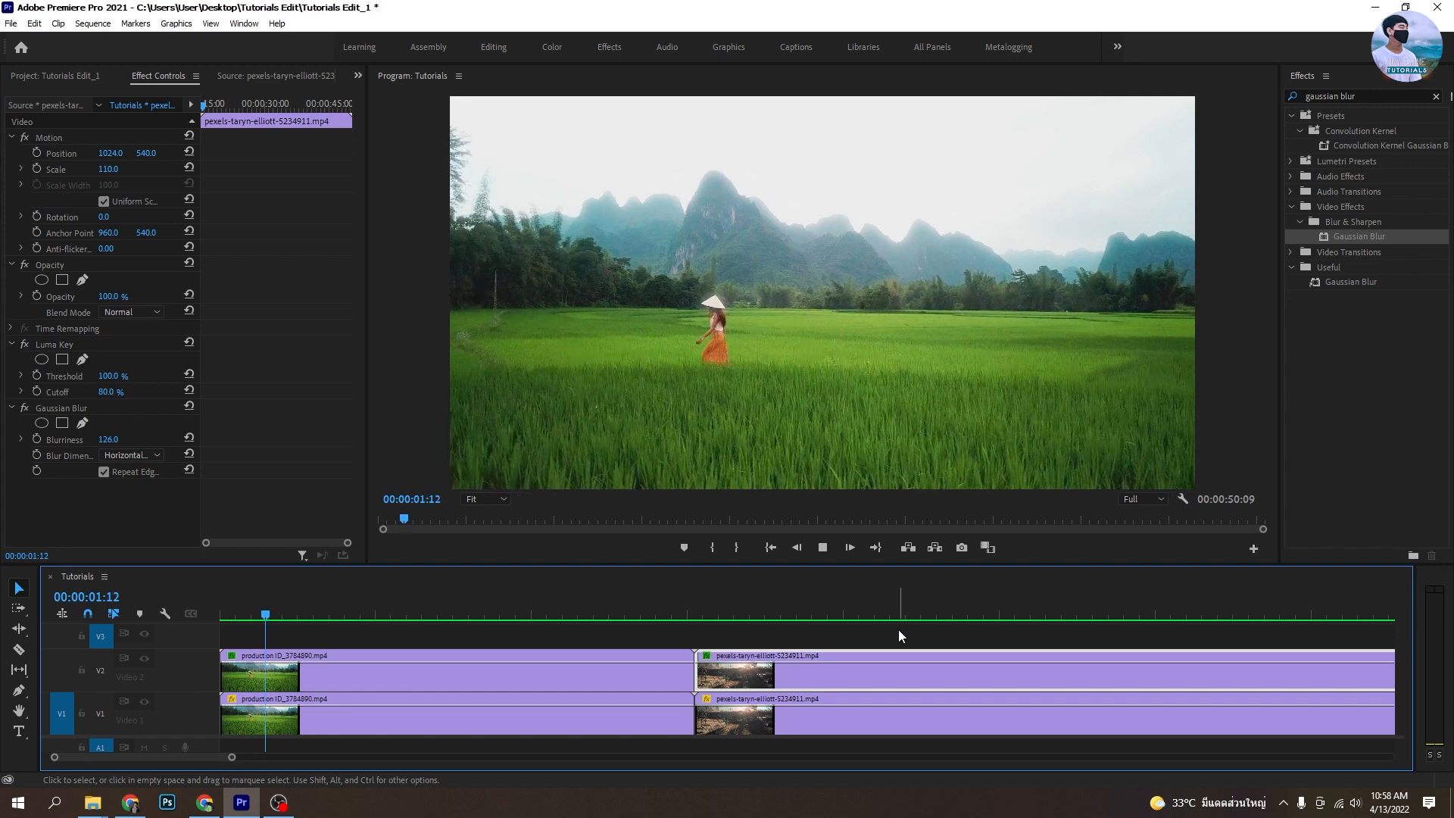